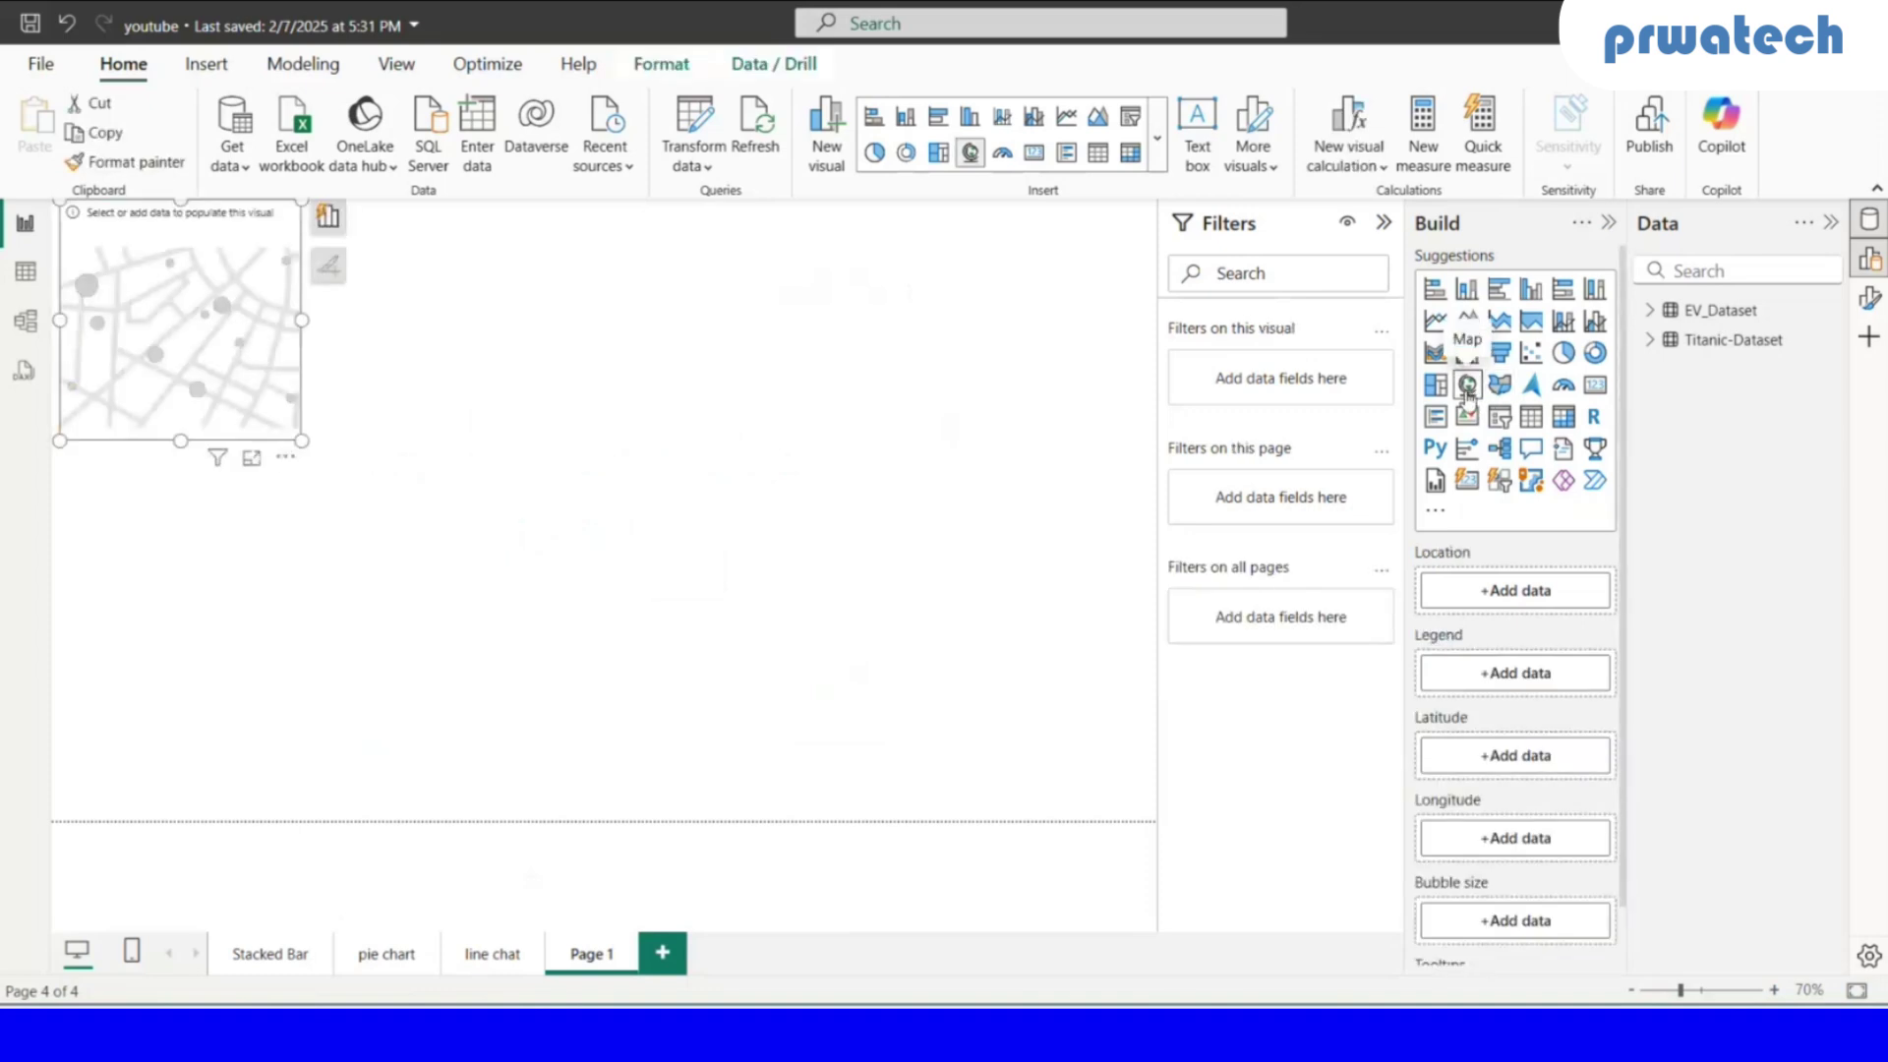
# - Enlarge the empty map visual, reposition it on the page, and plot State from EV_Dataset as its location
pyautogui.moveTo(300, 439); pyautogui.dragTo(675, 701)
pyautogui.moveTo(562, 543); pyautogui.dragTo(700, 557)
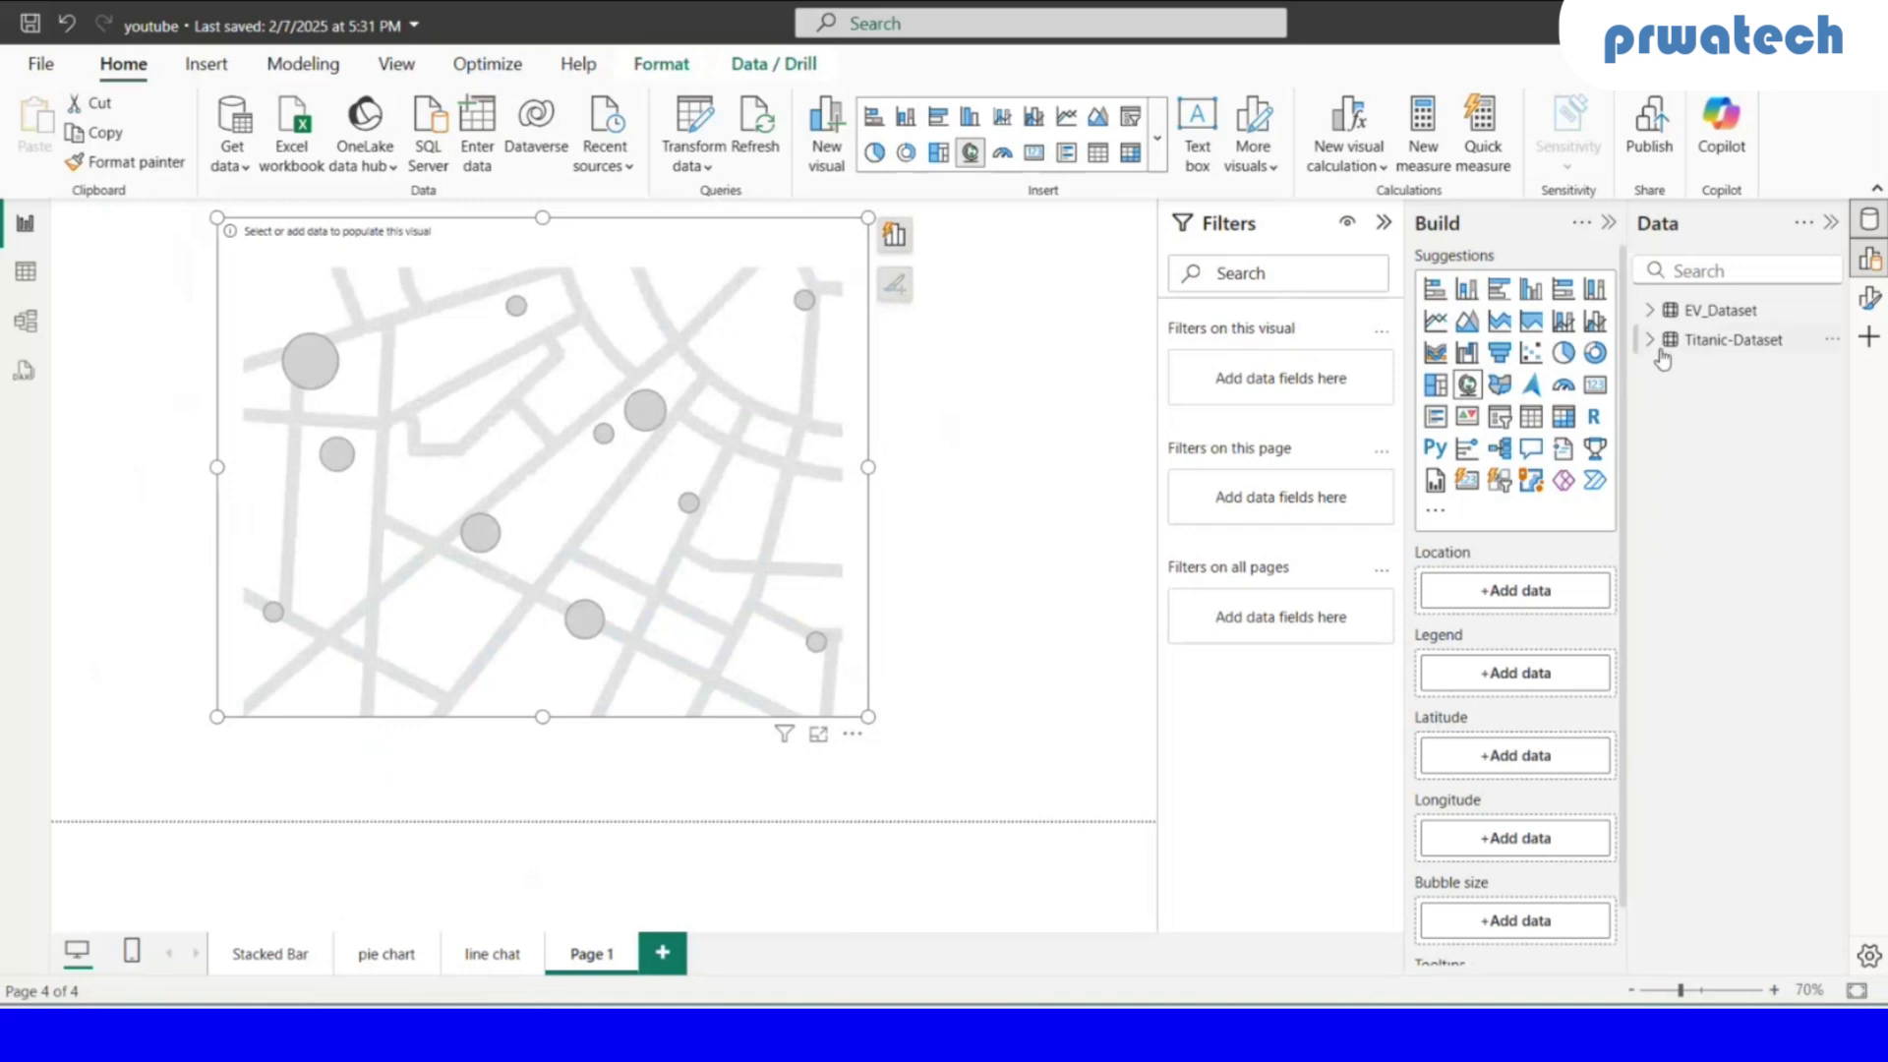
pyautogui.click(1653, 312)
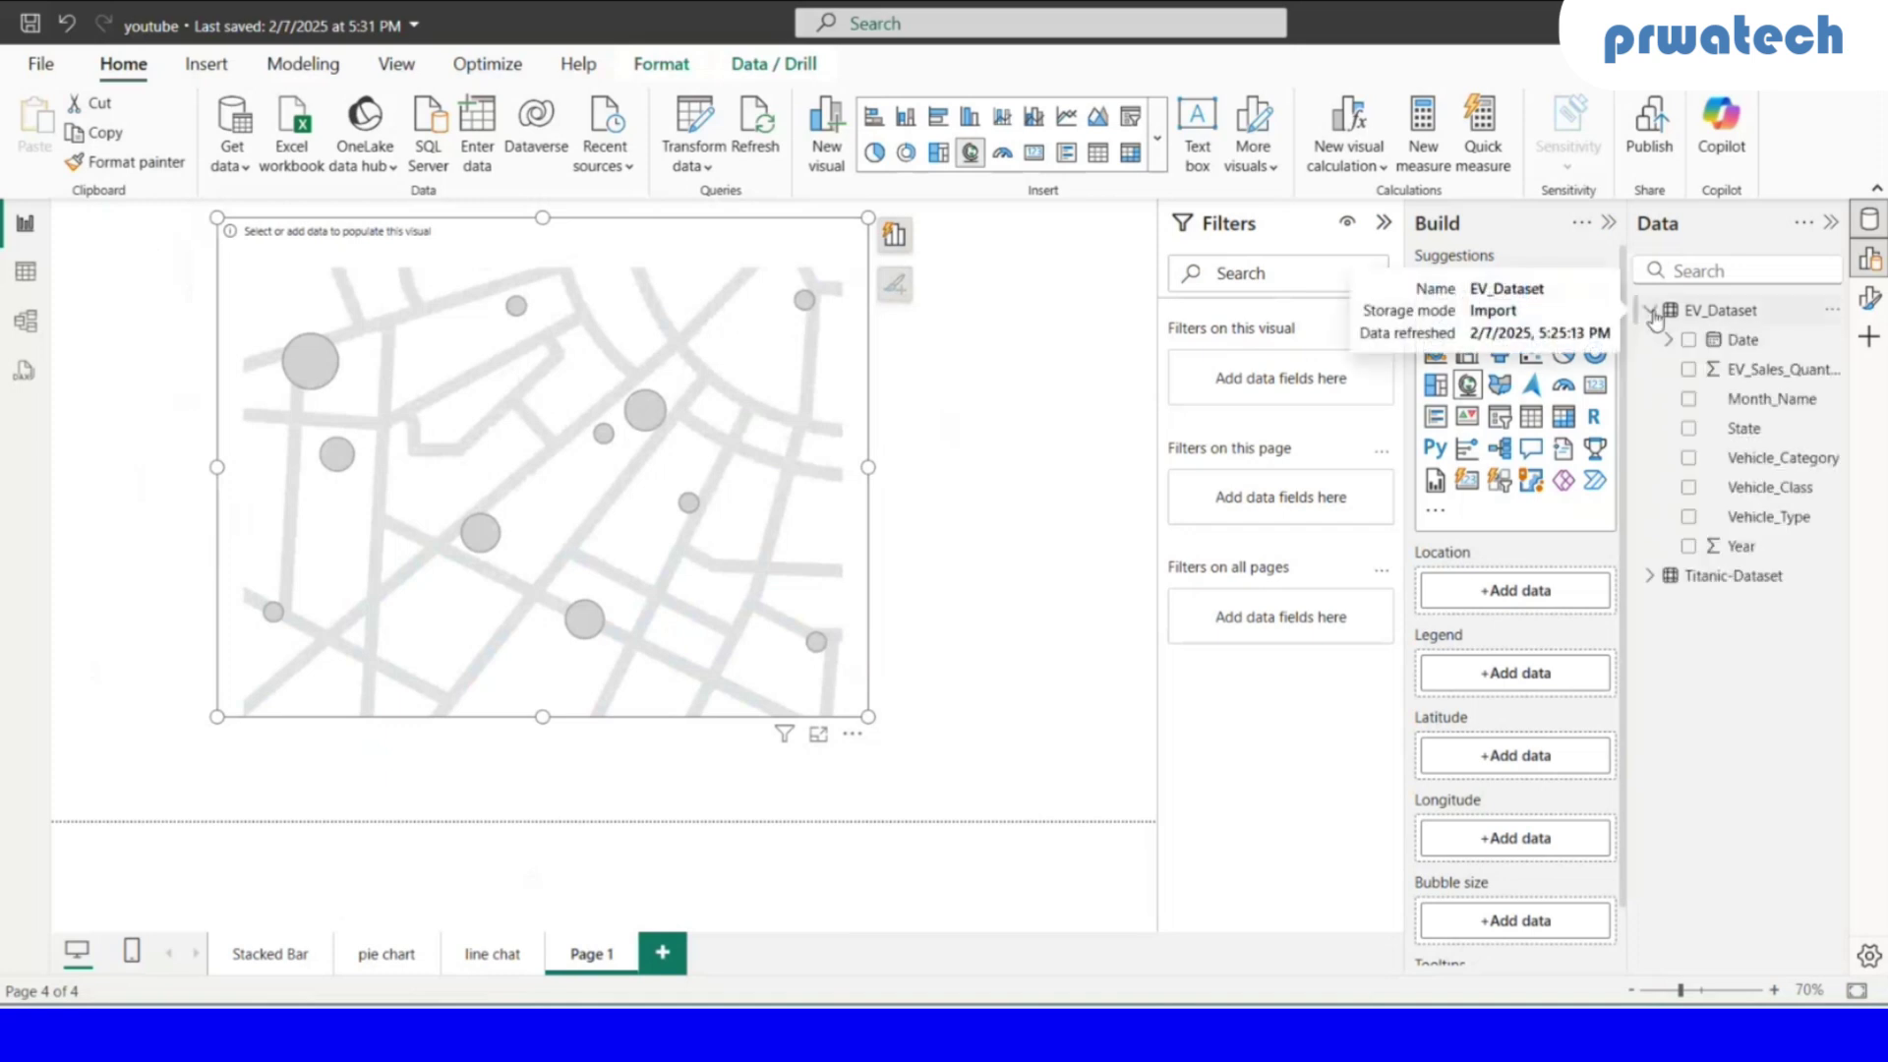
pyautogui.click(1689, 430)
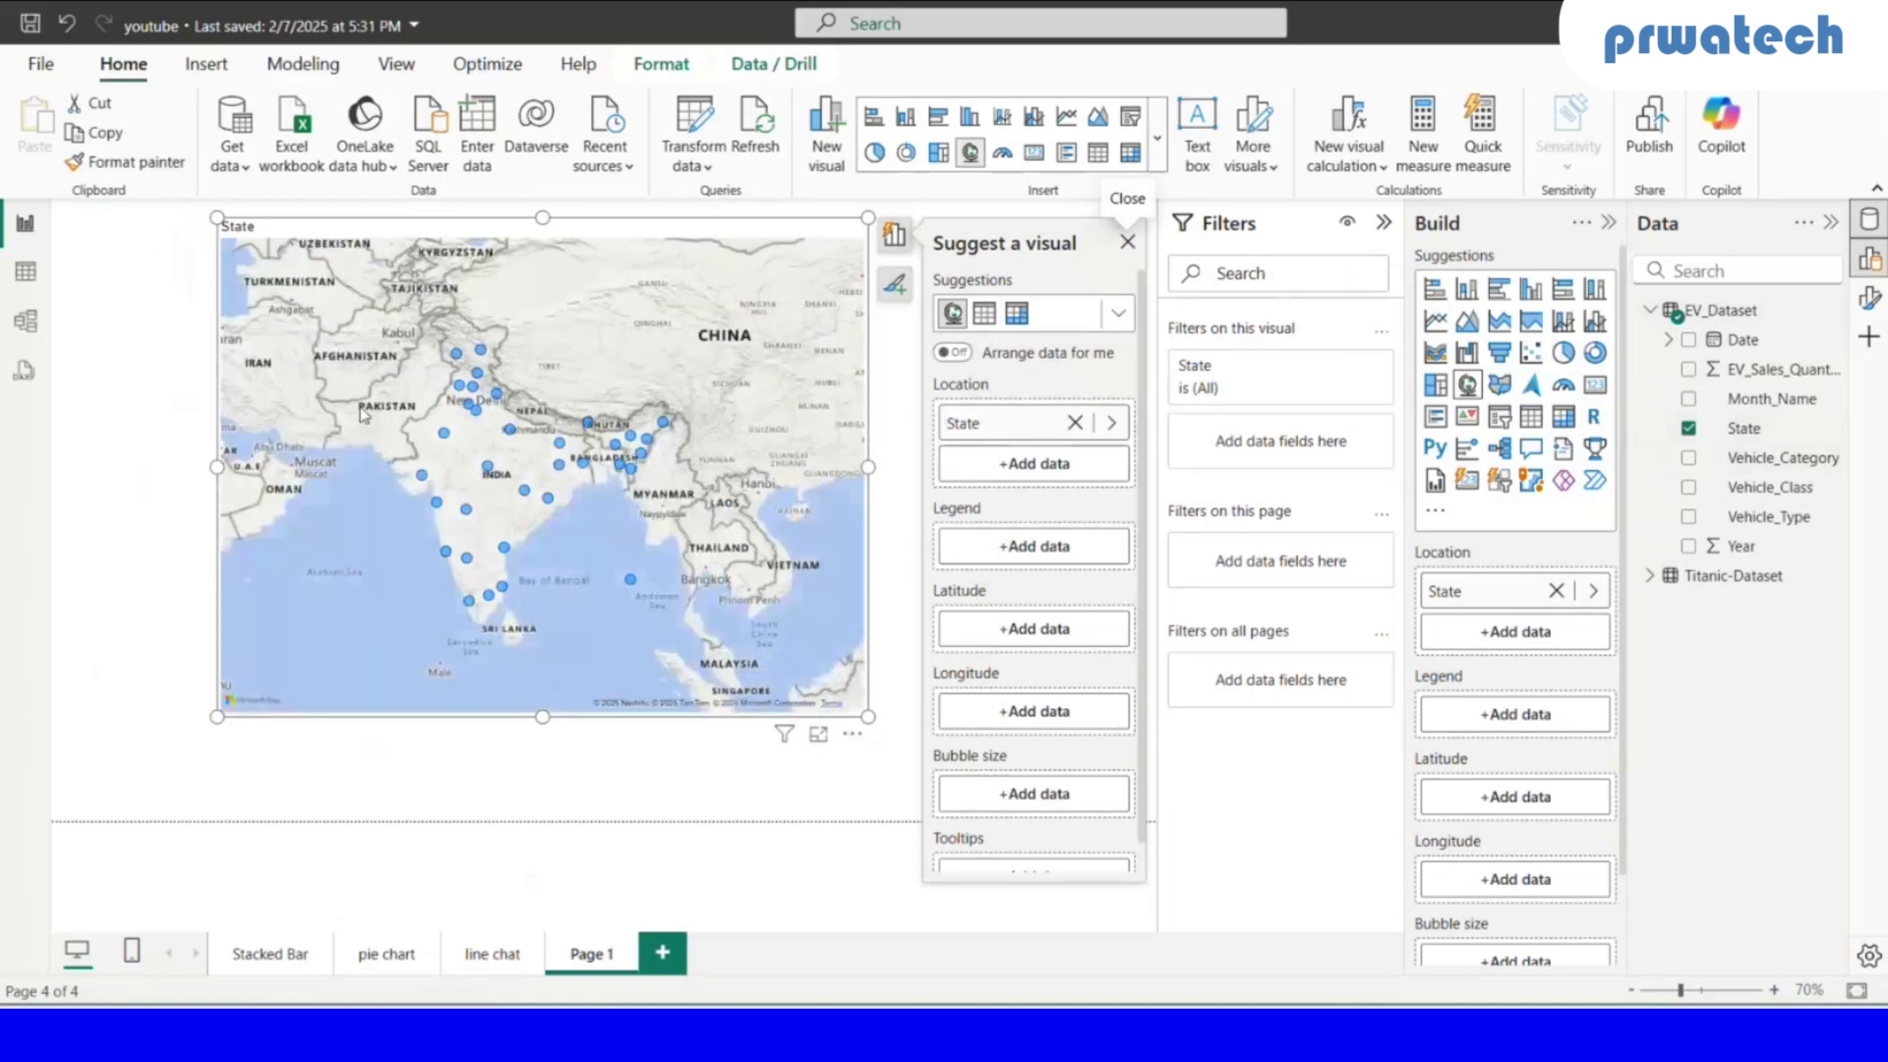
# - Add EV_Sales_Quantity from EV_Dataset to the map as the bubble size
pyautogui.scroll(4, 588, 503)
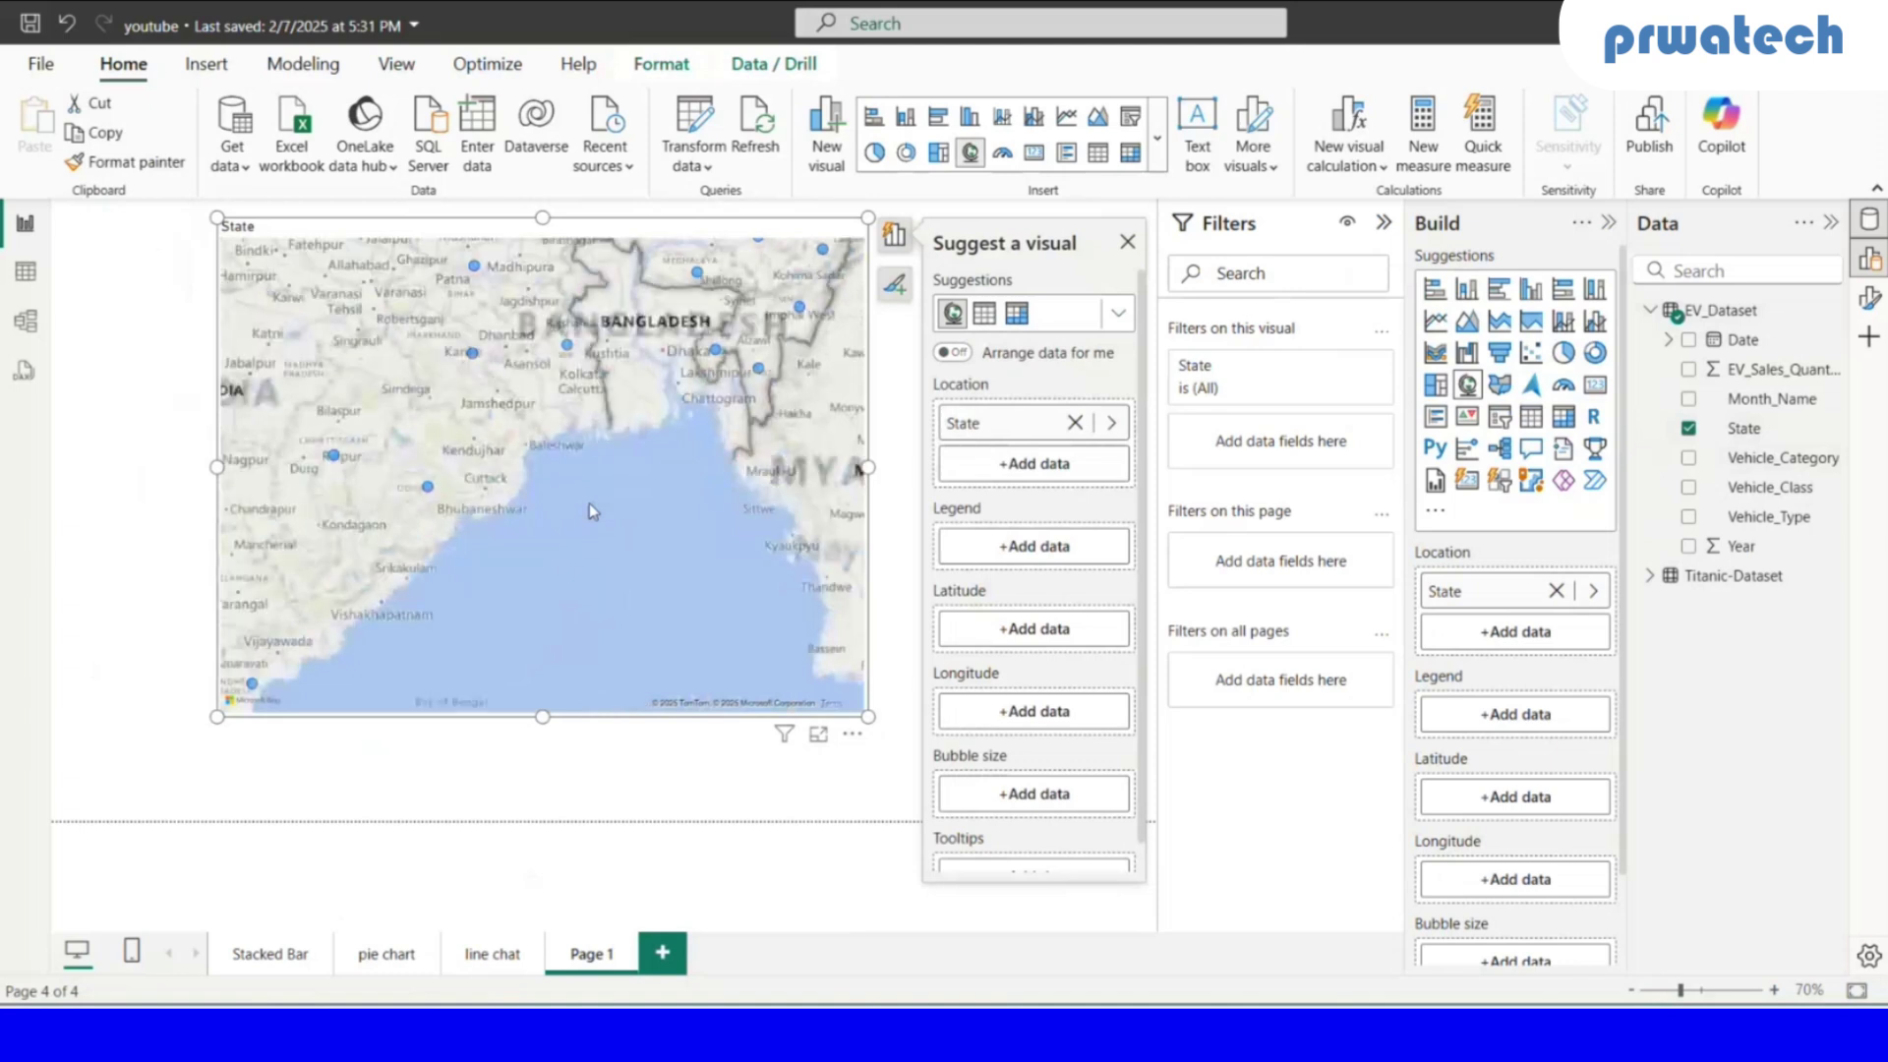
pyautogui.scroll(-2, 588, 503)
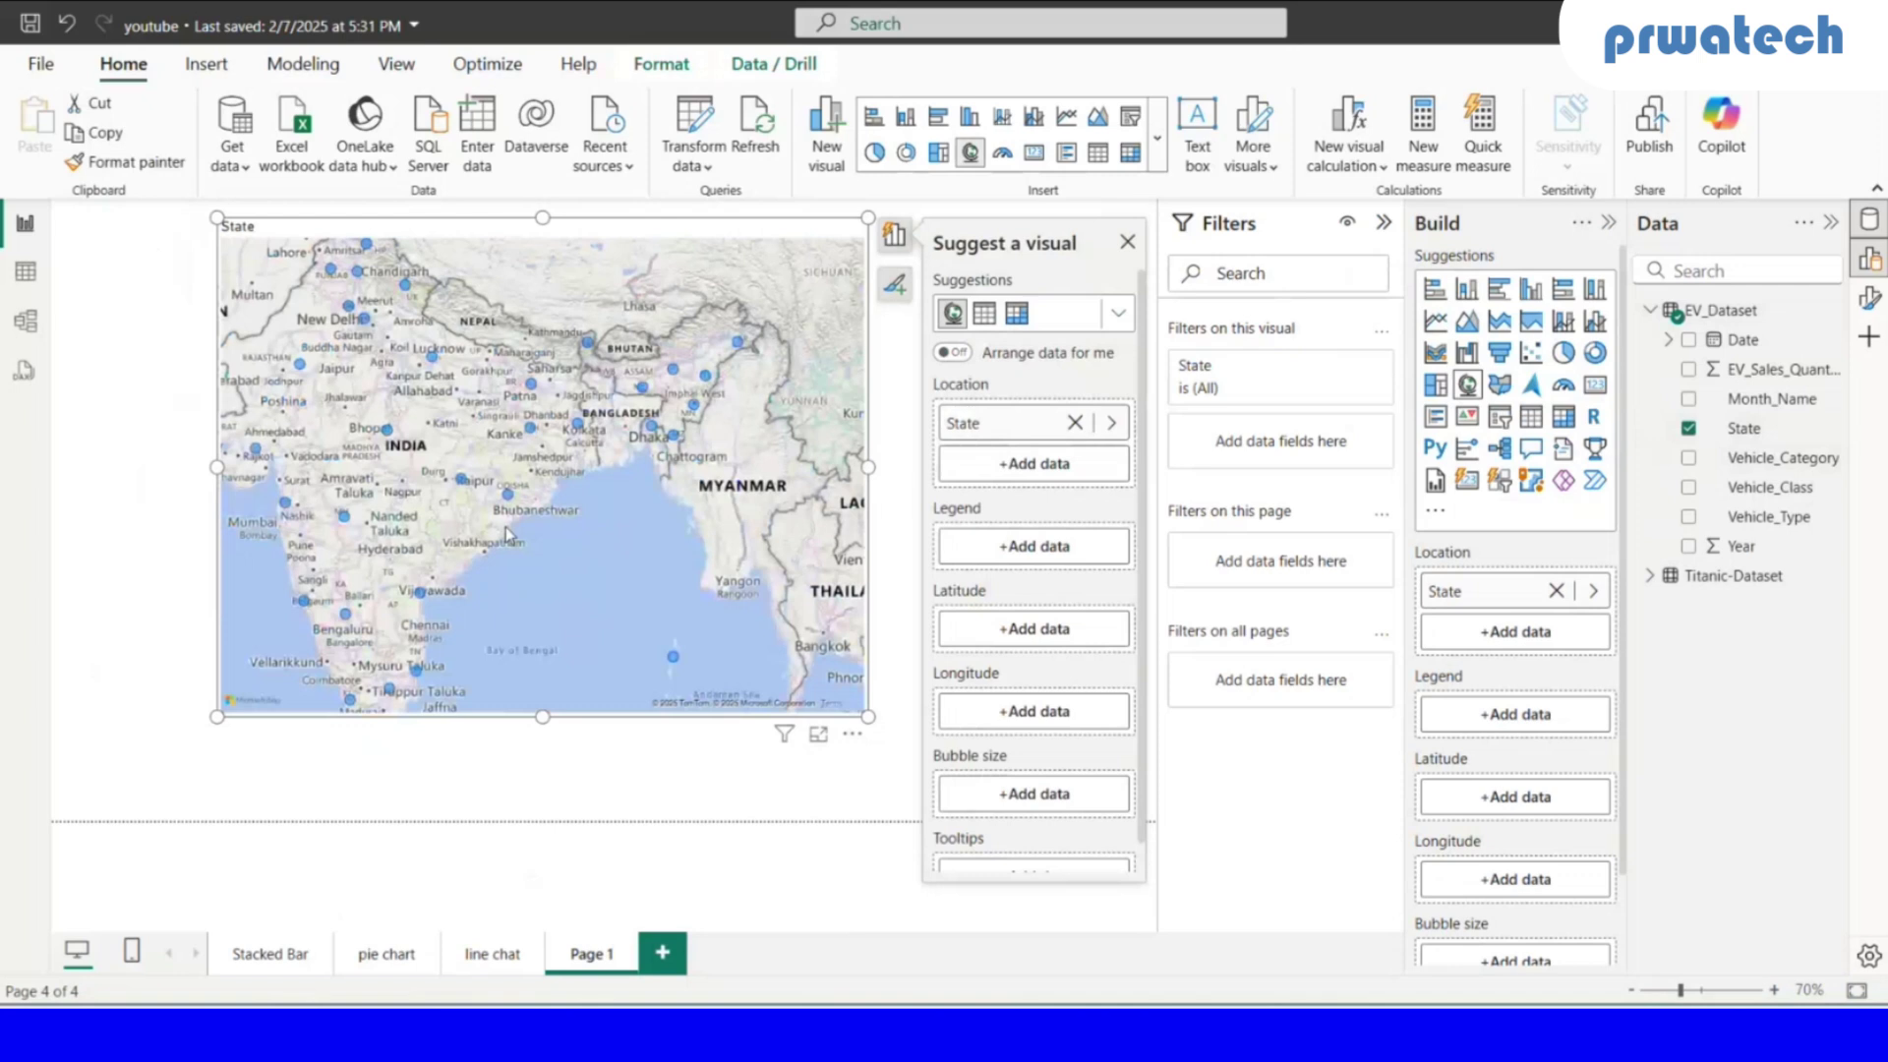
pyautogui.moveTo(505, 532); pyautogui.dragTo(624, 553)
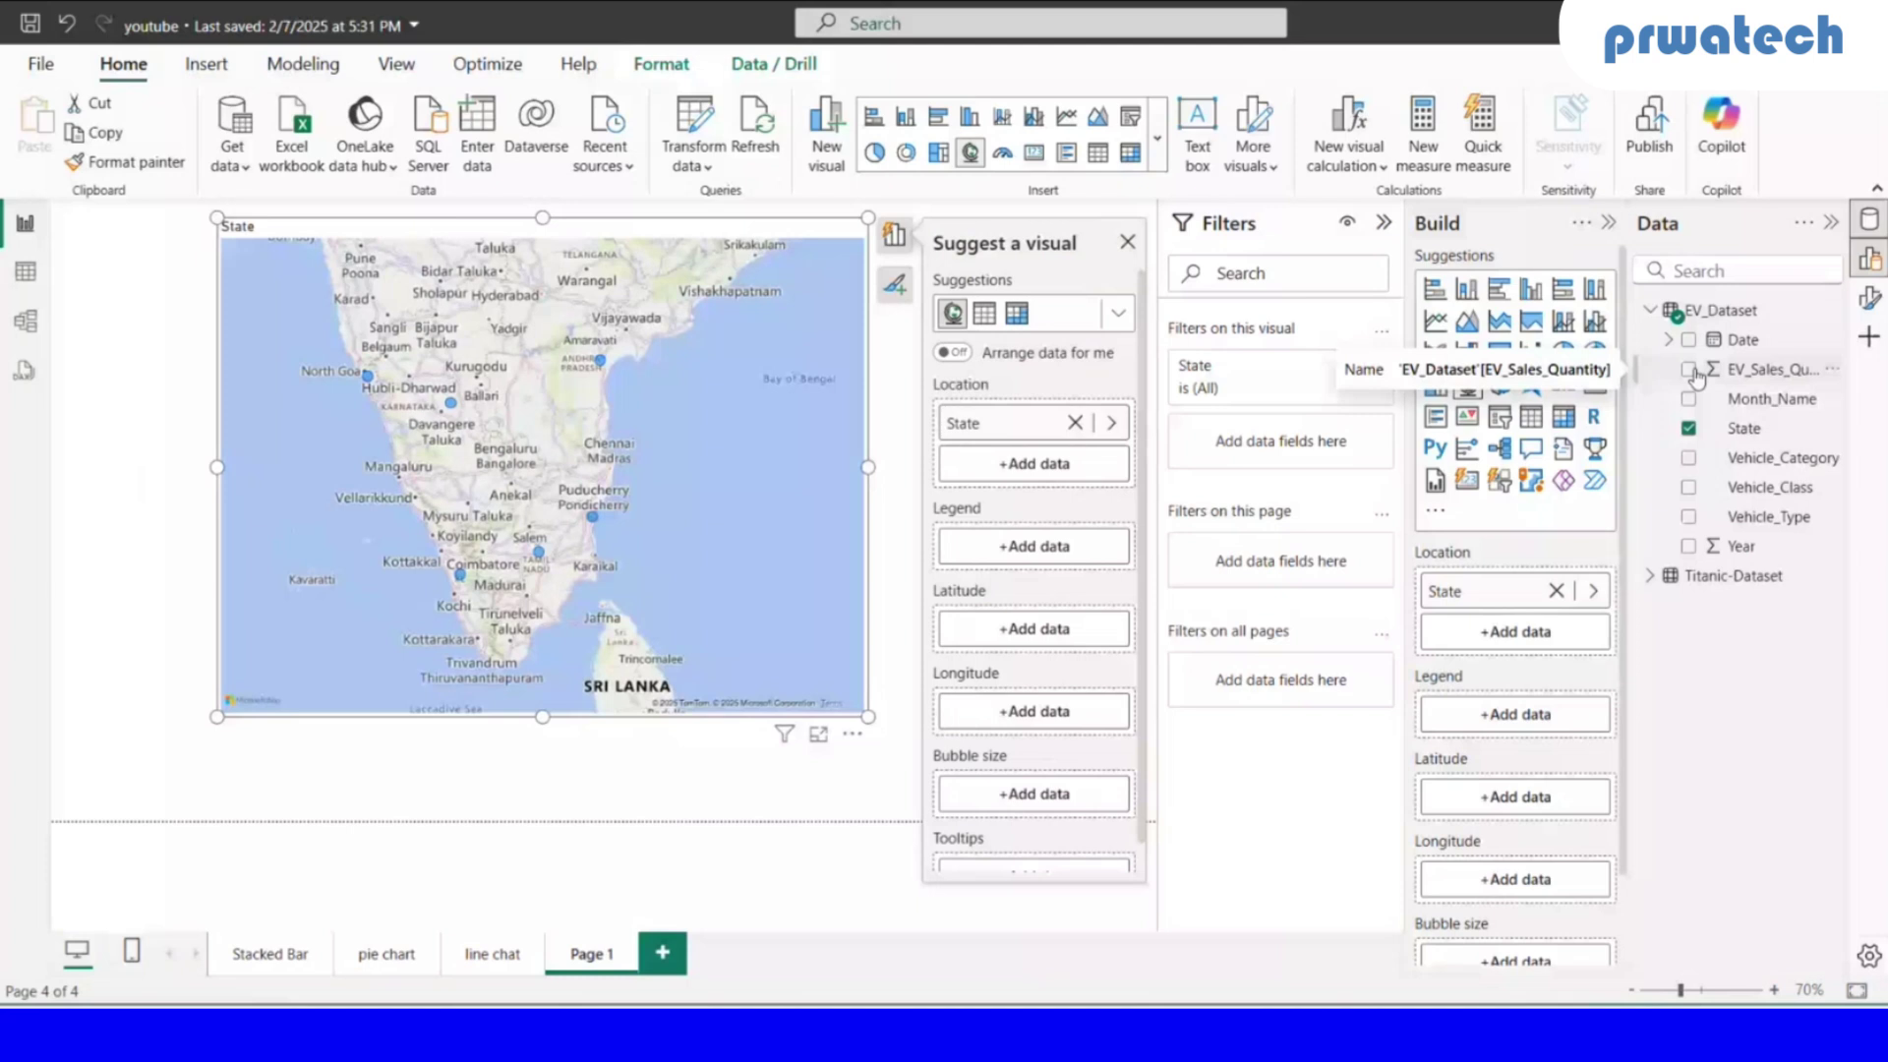
pyautogui.moveTo(1696, 377); pyautogui.dragTo(510, 442)
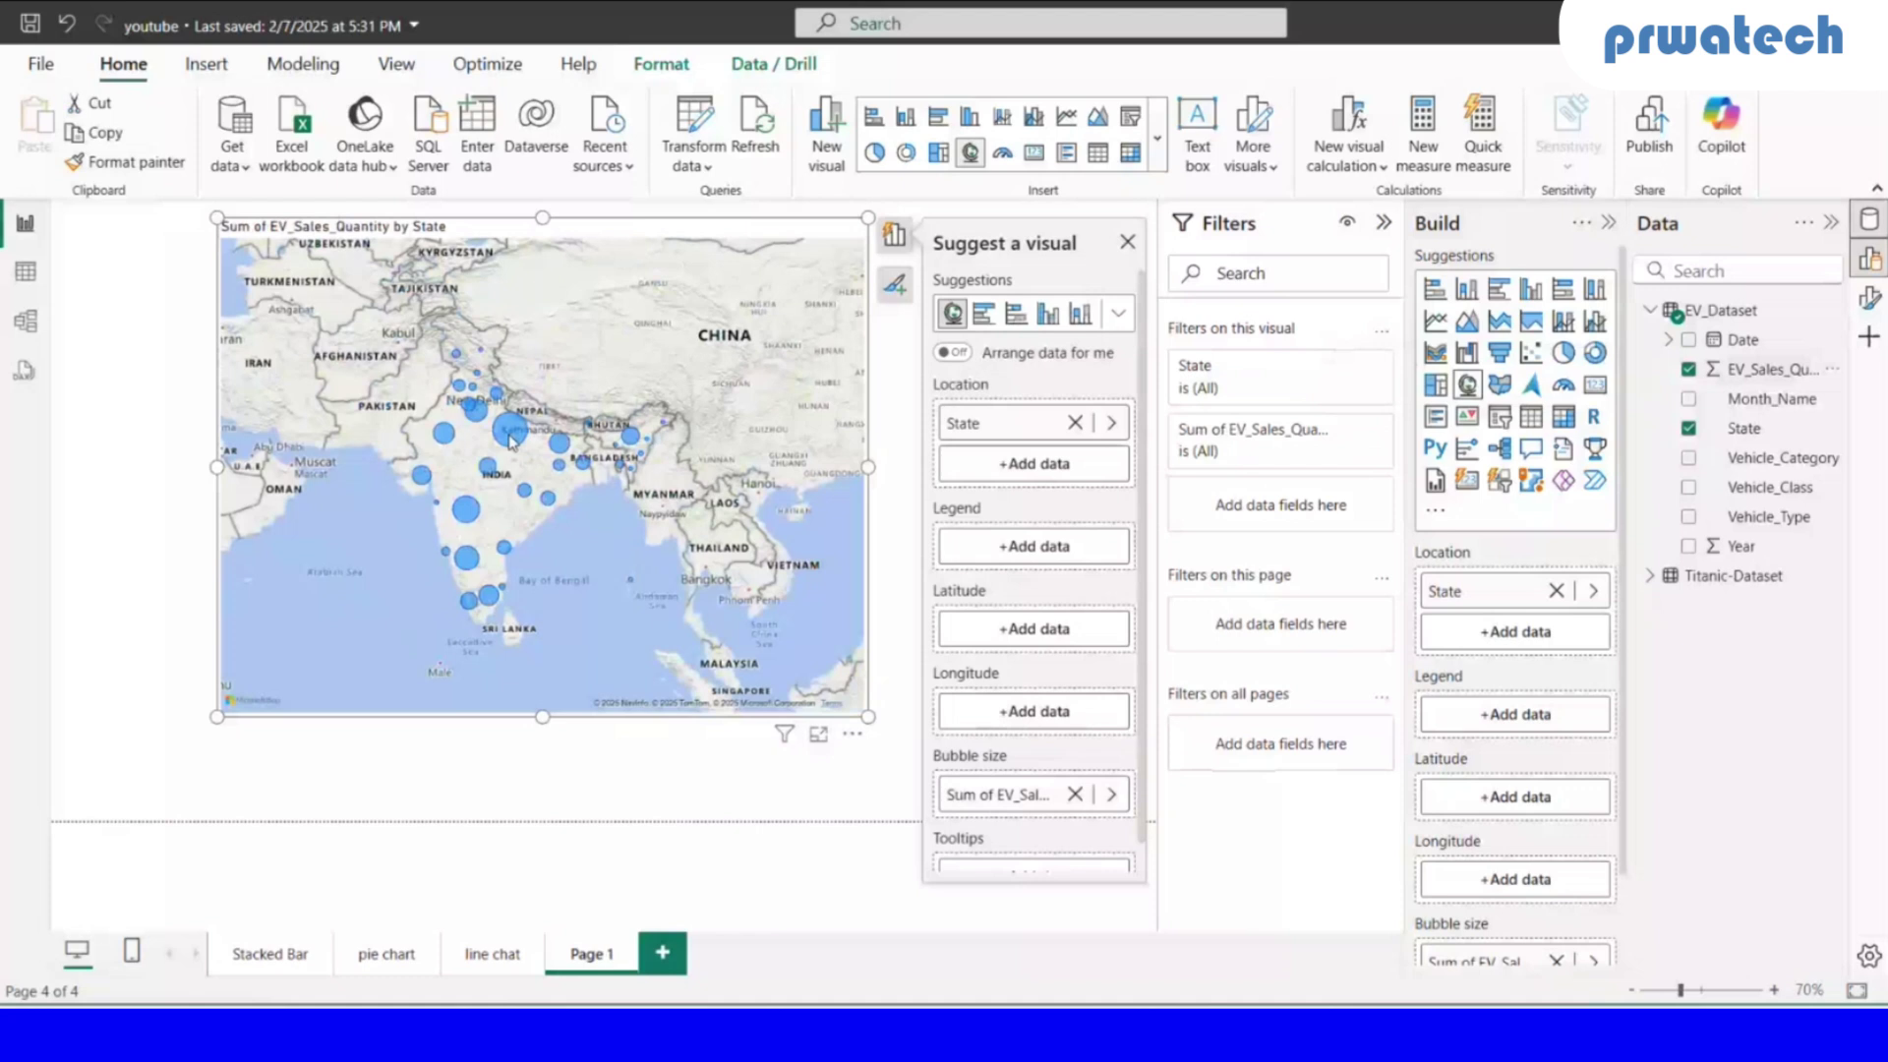
pyautogui.moveTo(510, 440)
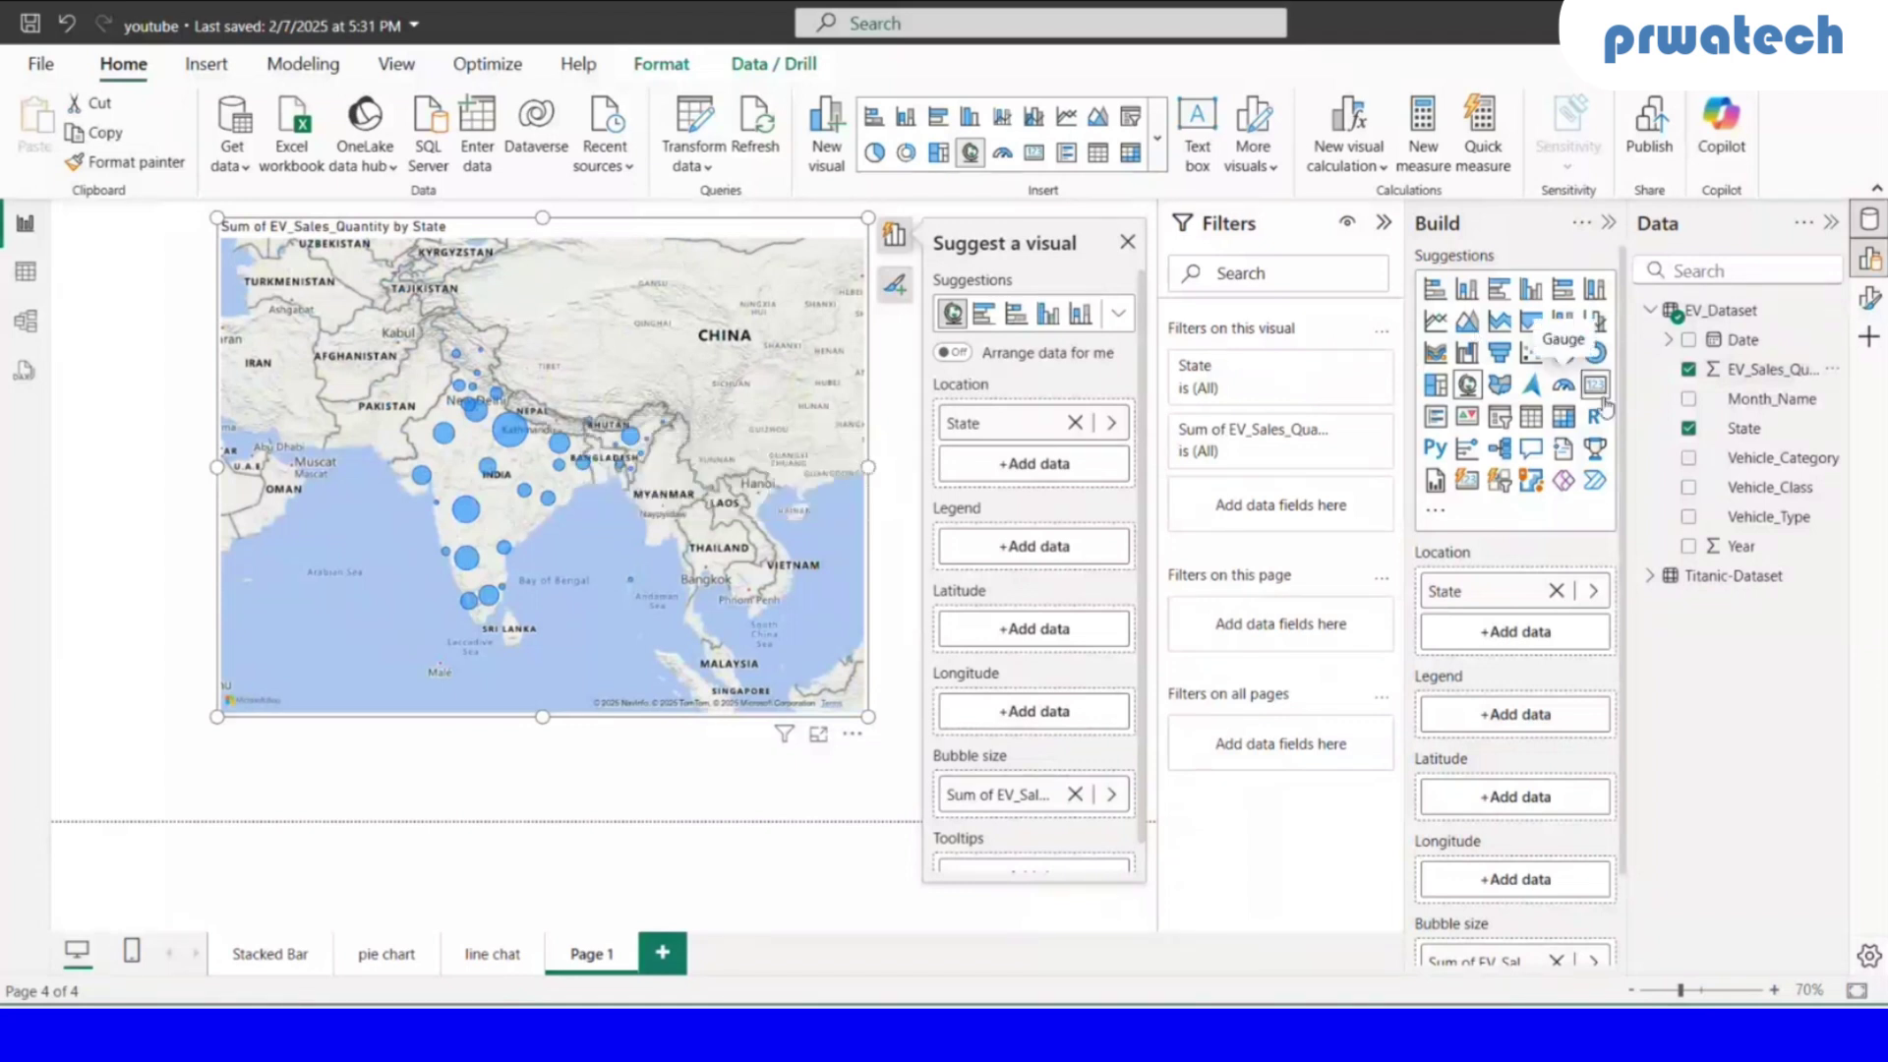
# - Restore the map visual with sales quantity by state and examine the bubbles over southern and western India
pyautogui.click(1688, 428)
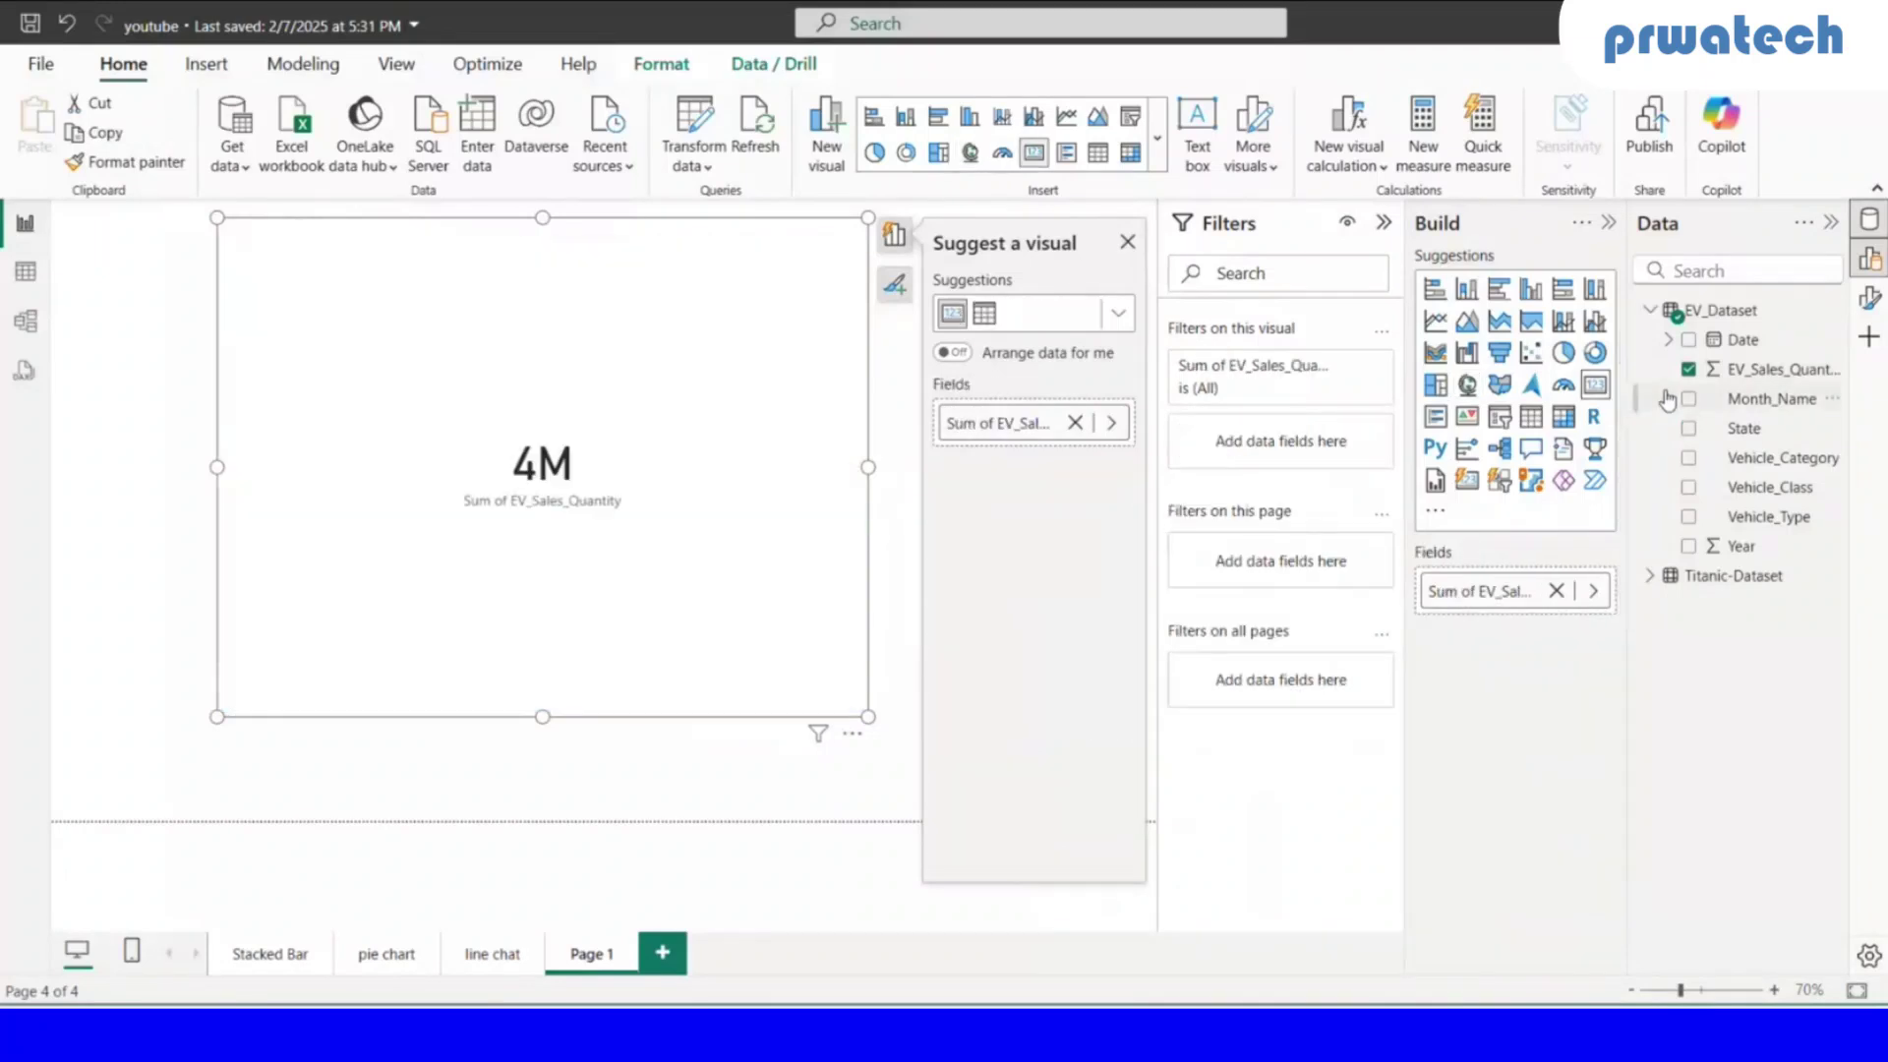
pyautogui.click(1471, 387)
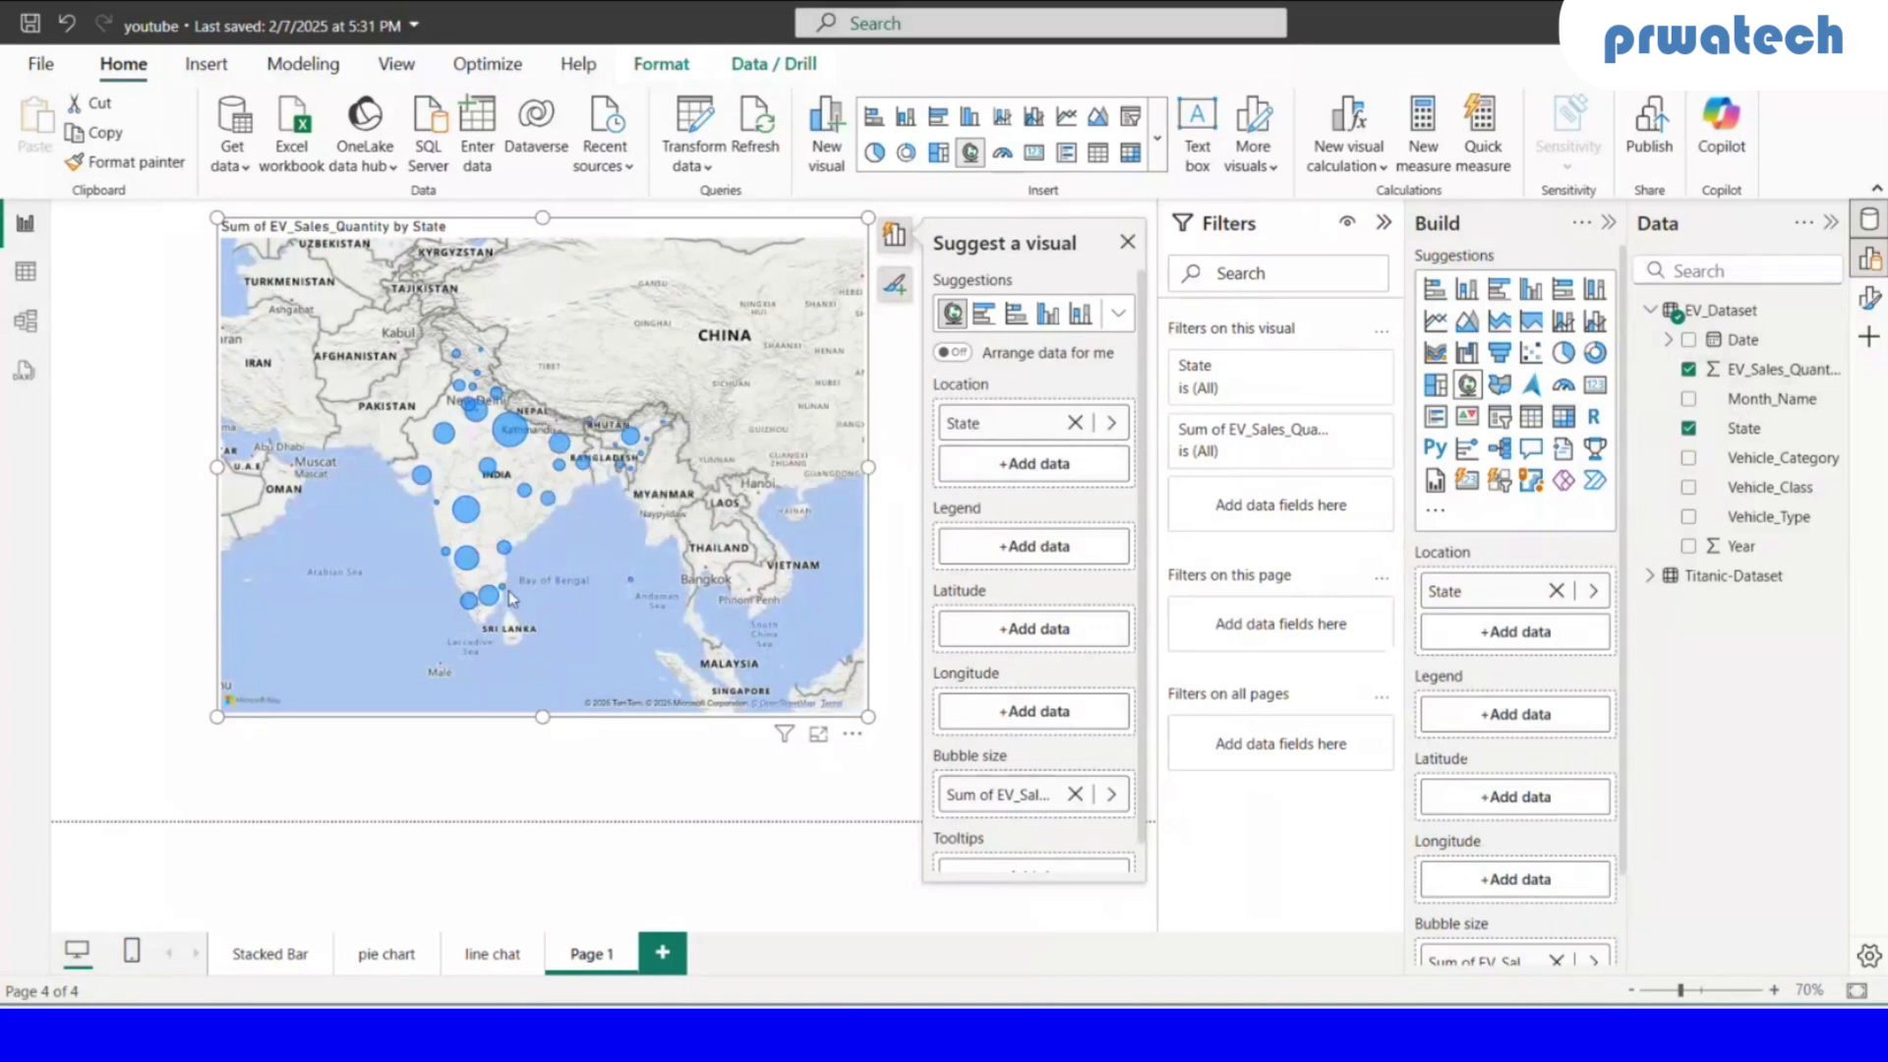
pyautogui.moveTo(501, 593)
pyautogui.moveTo(466, 565)
pyautogui.moveTo(475, 513)
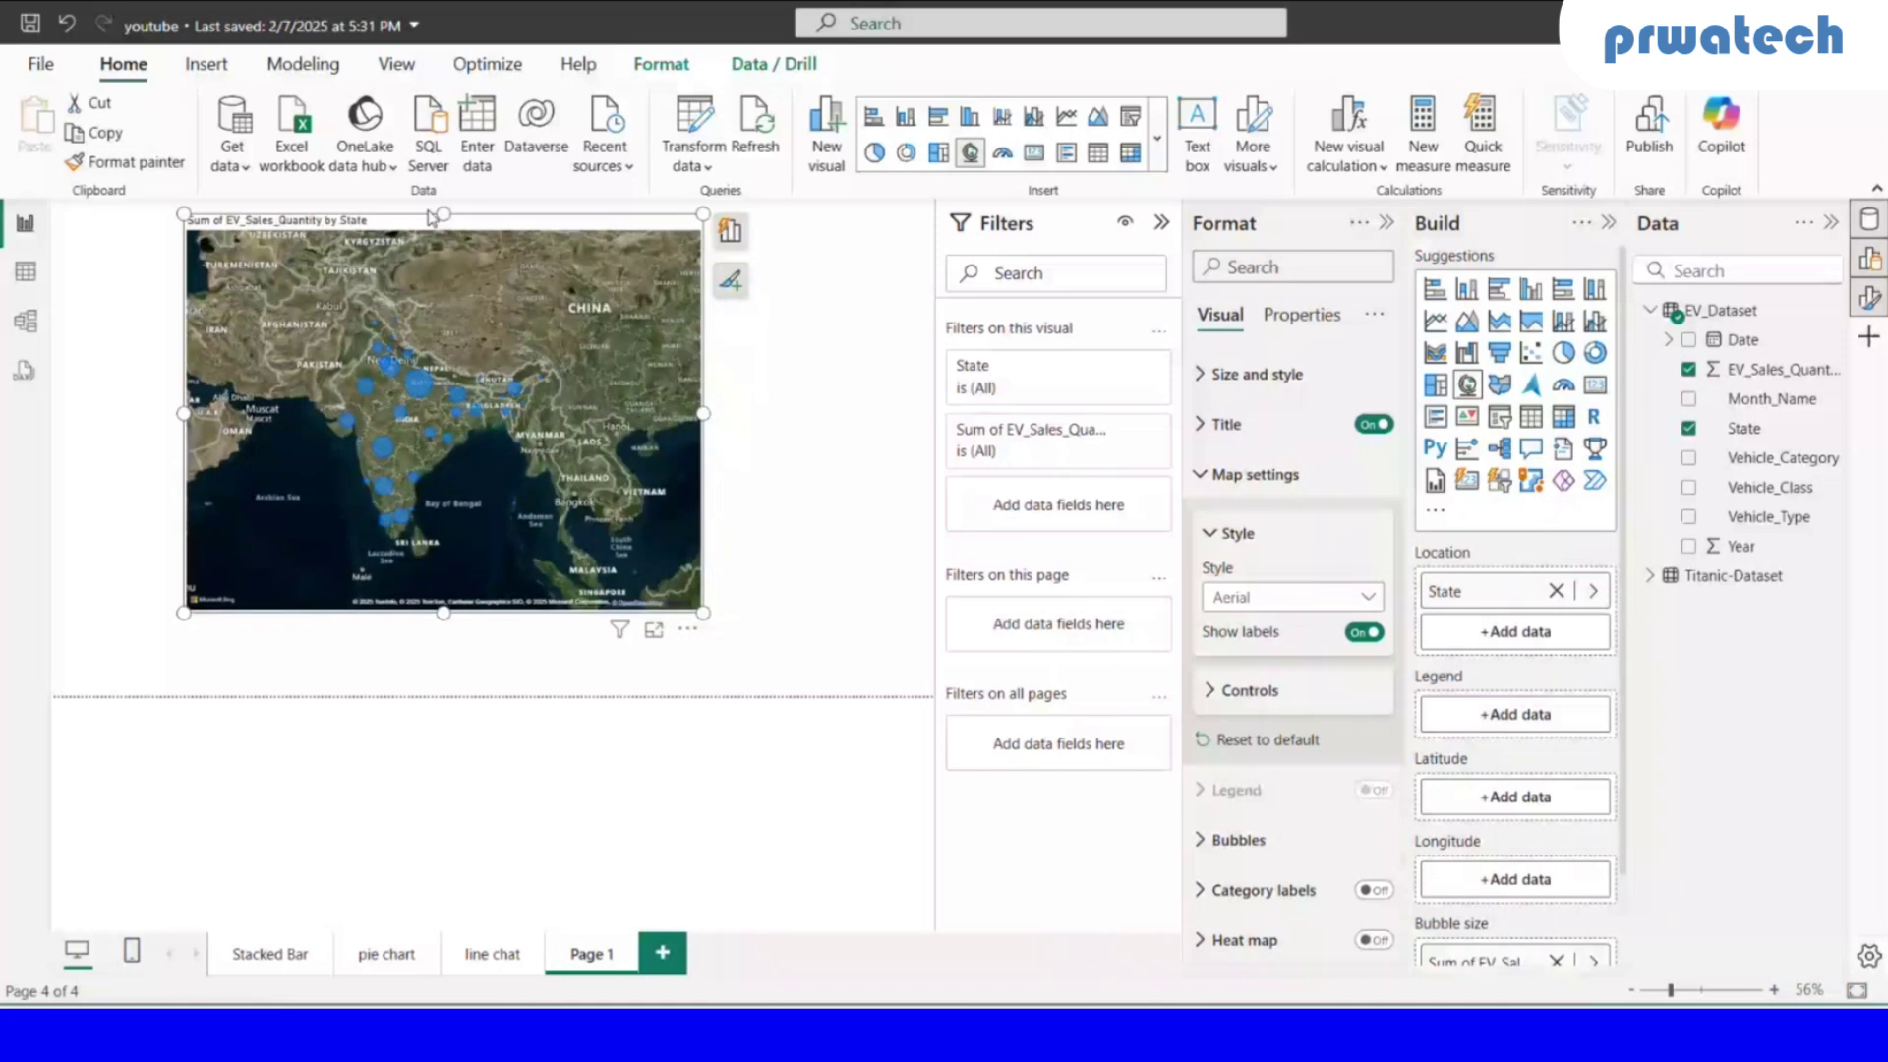
# - Format the map's title as centered text with a font size of 24
pyautogui.doubleClick(430, 218)
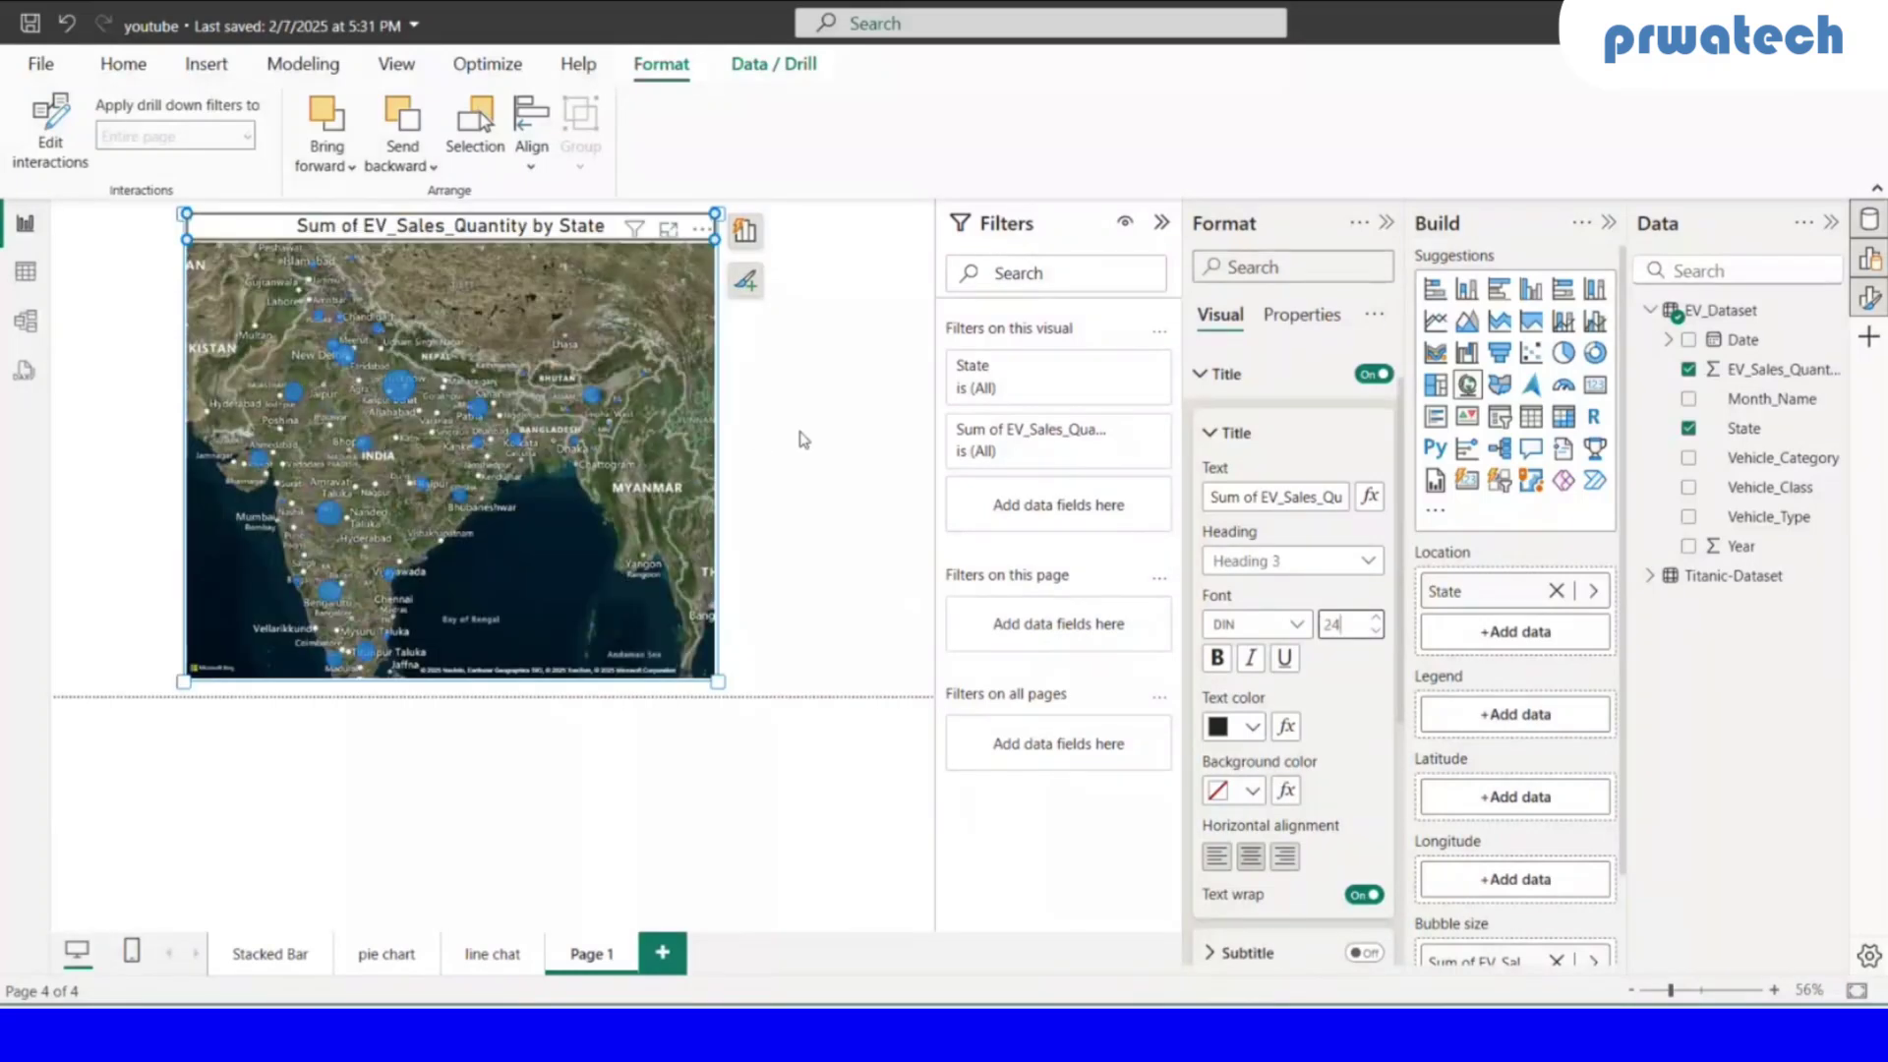
pyautogui.click(804, 439)
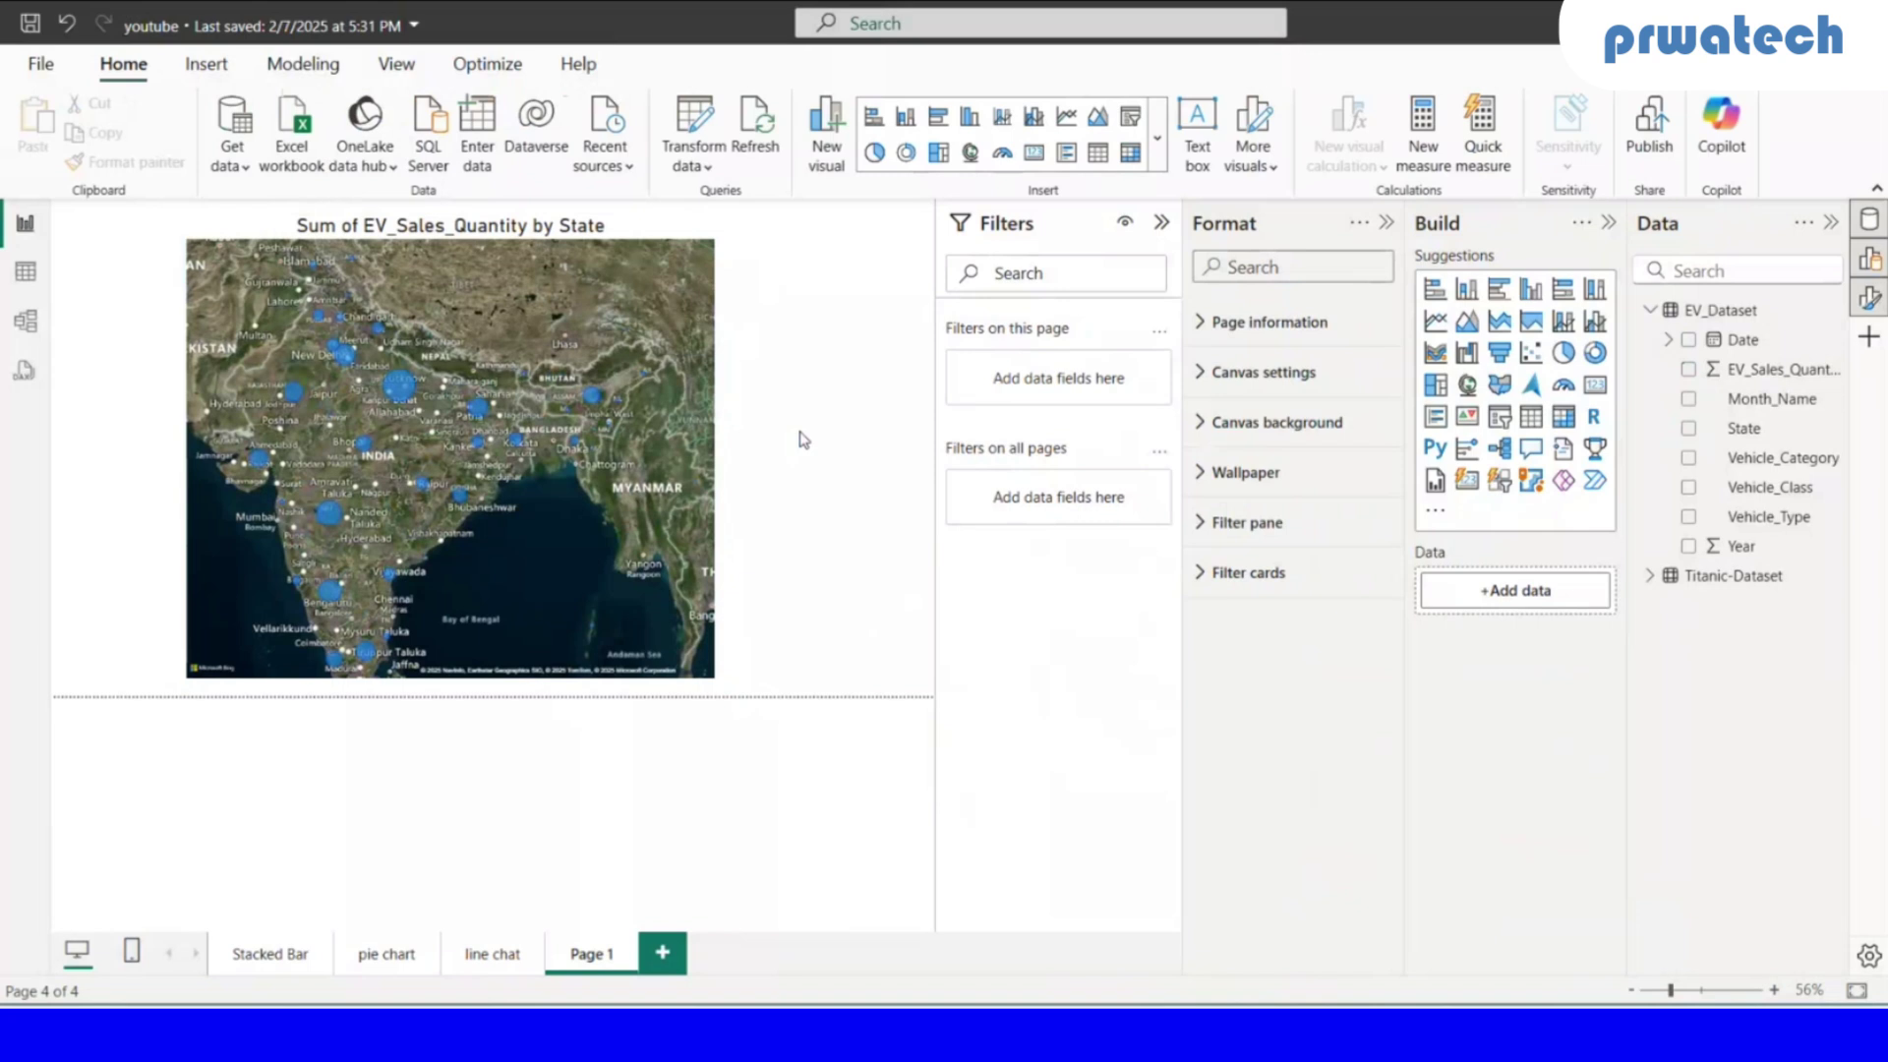
# - Set the page's canvas background to bright blue with 3% transparency
pyautogui.rightClick(804, 439)
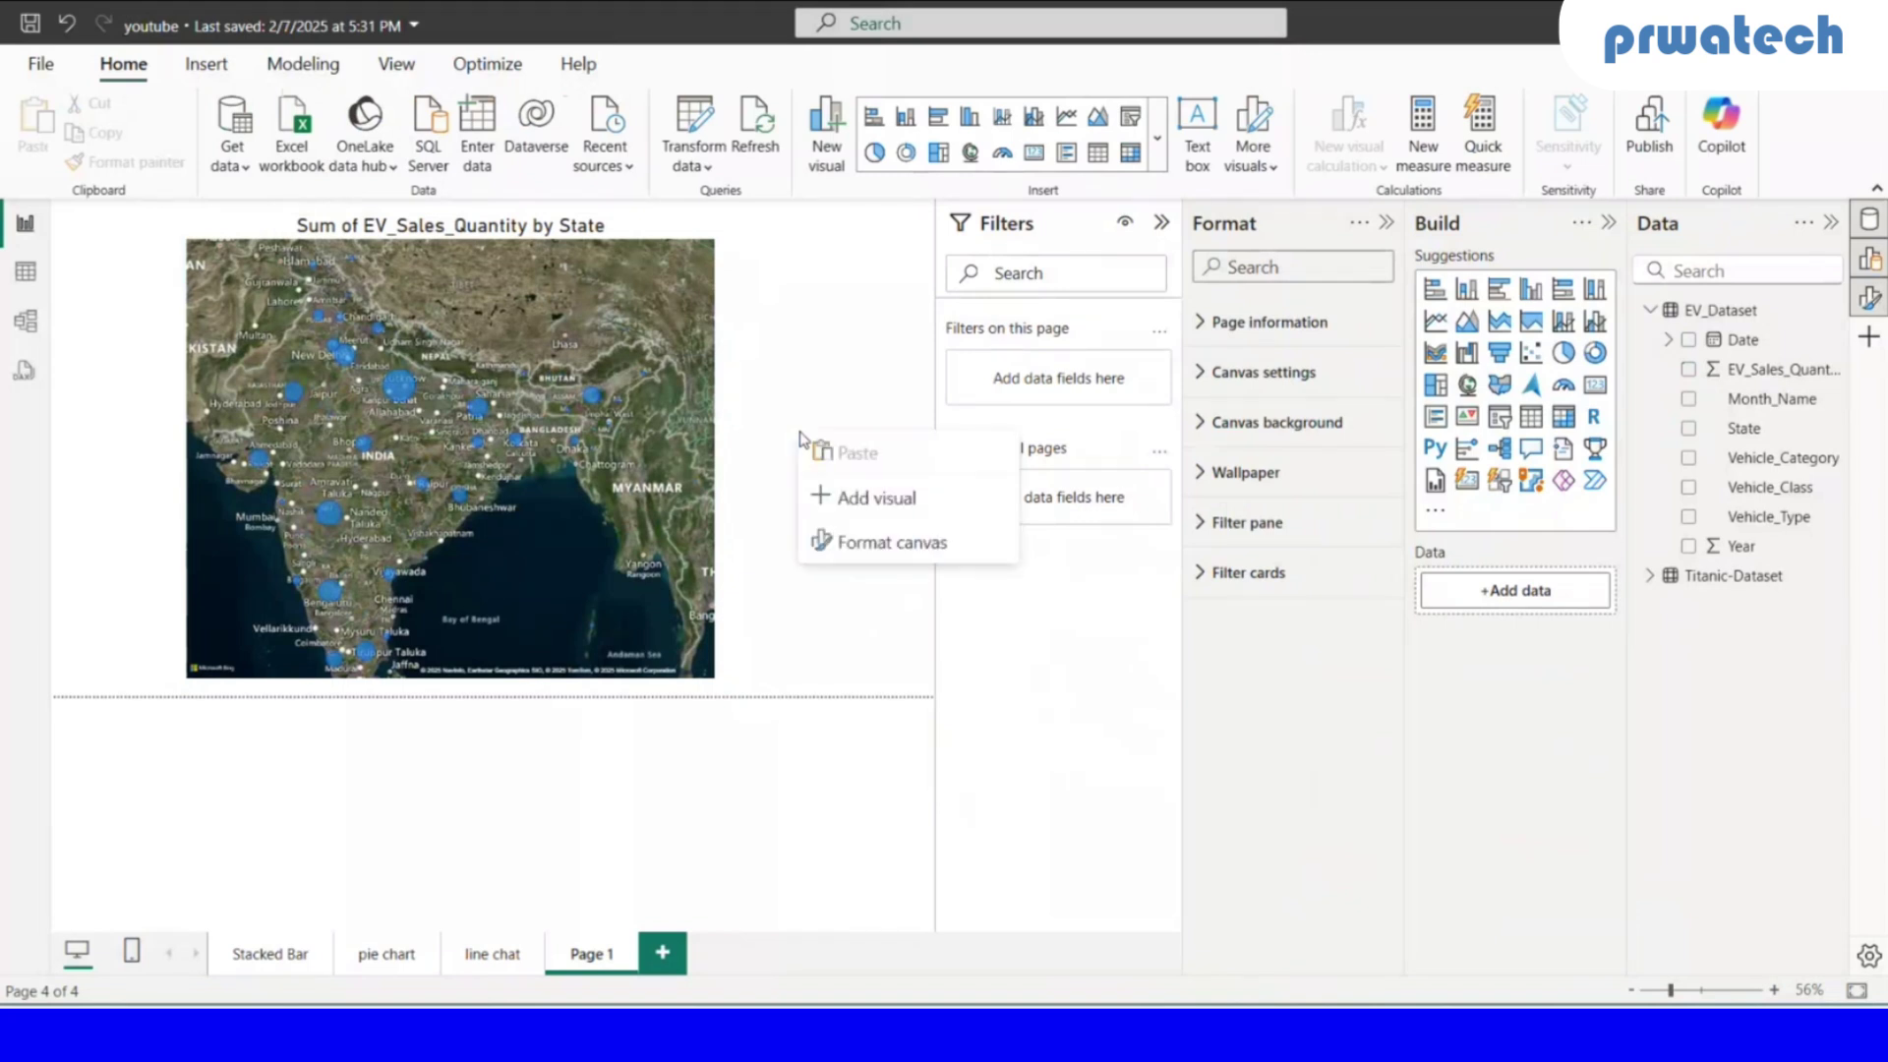
pyautogui.click(878, 549)
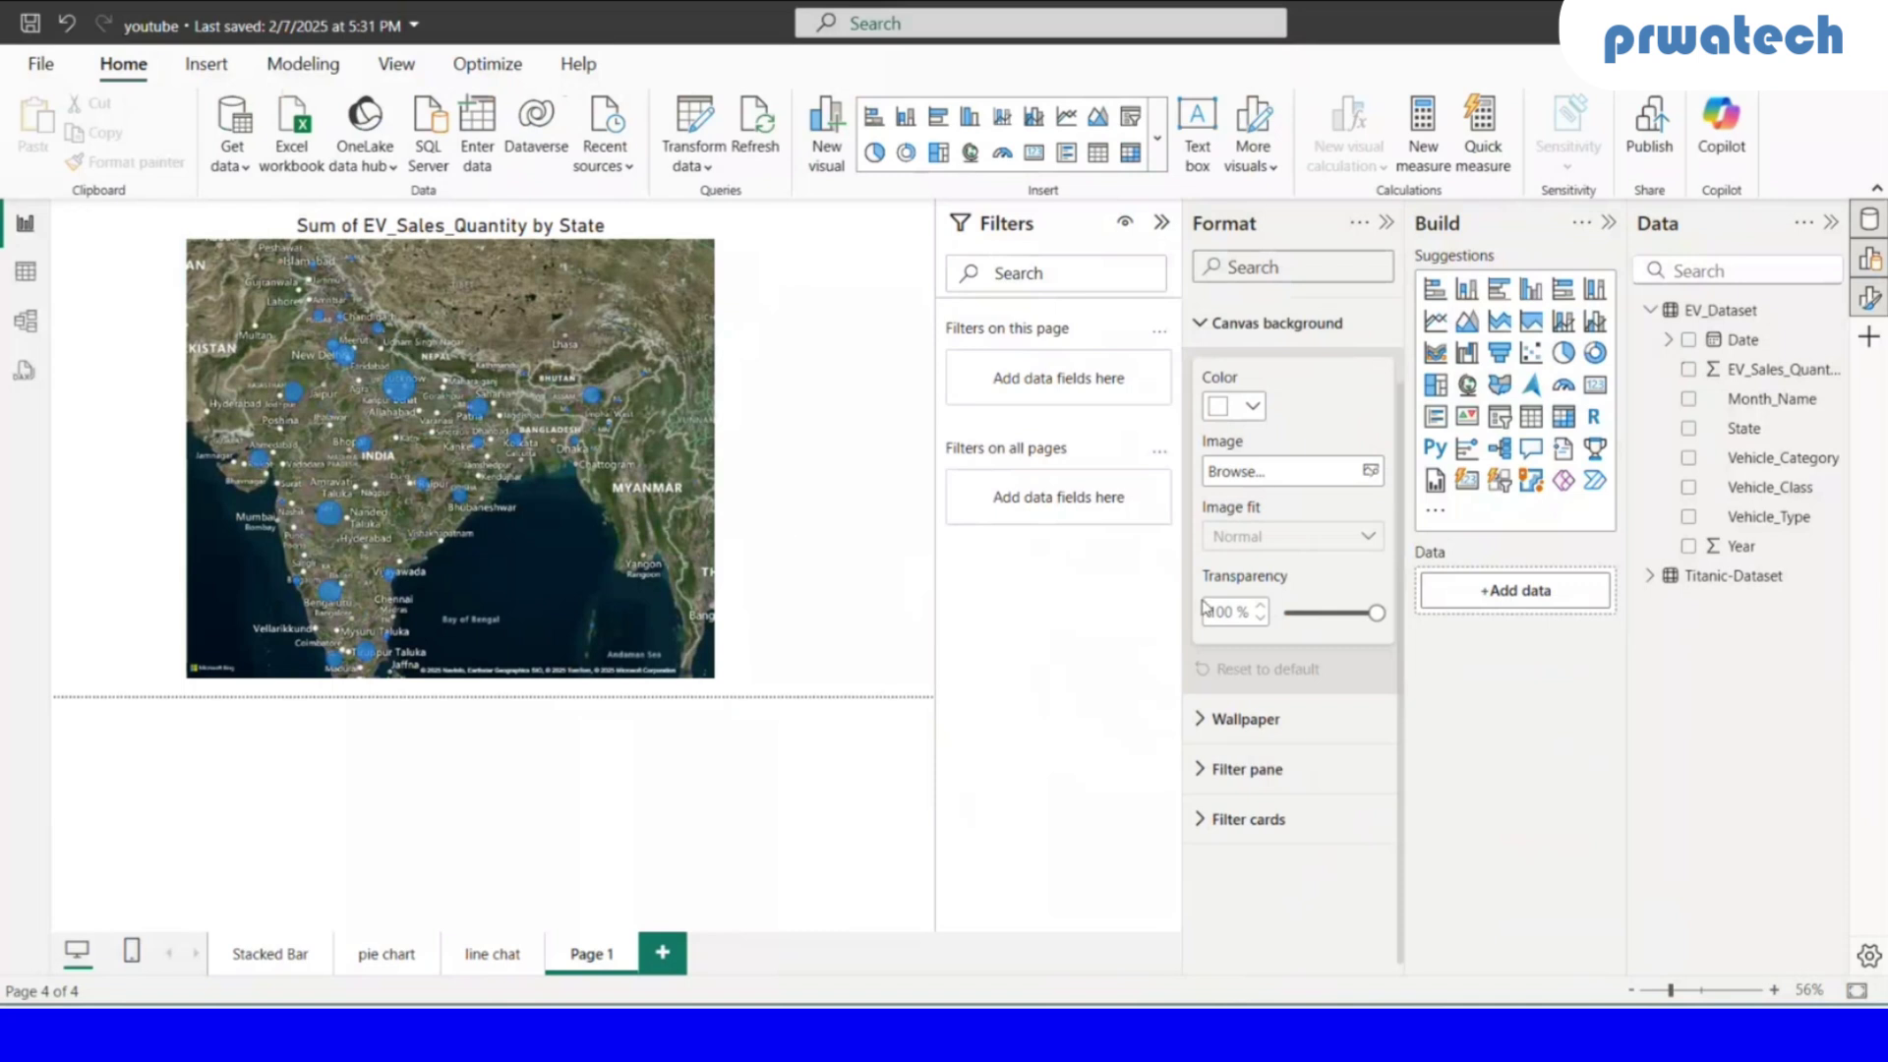
pyautogui.click(1249, 406)
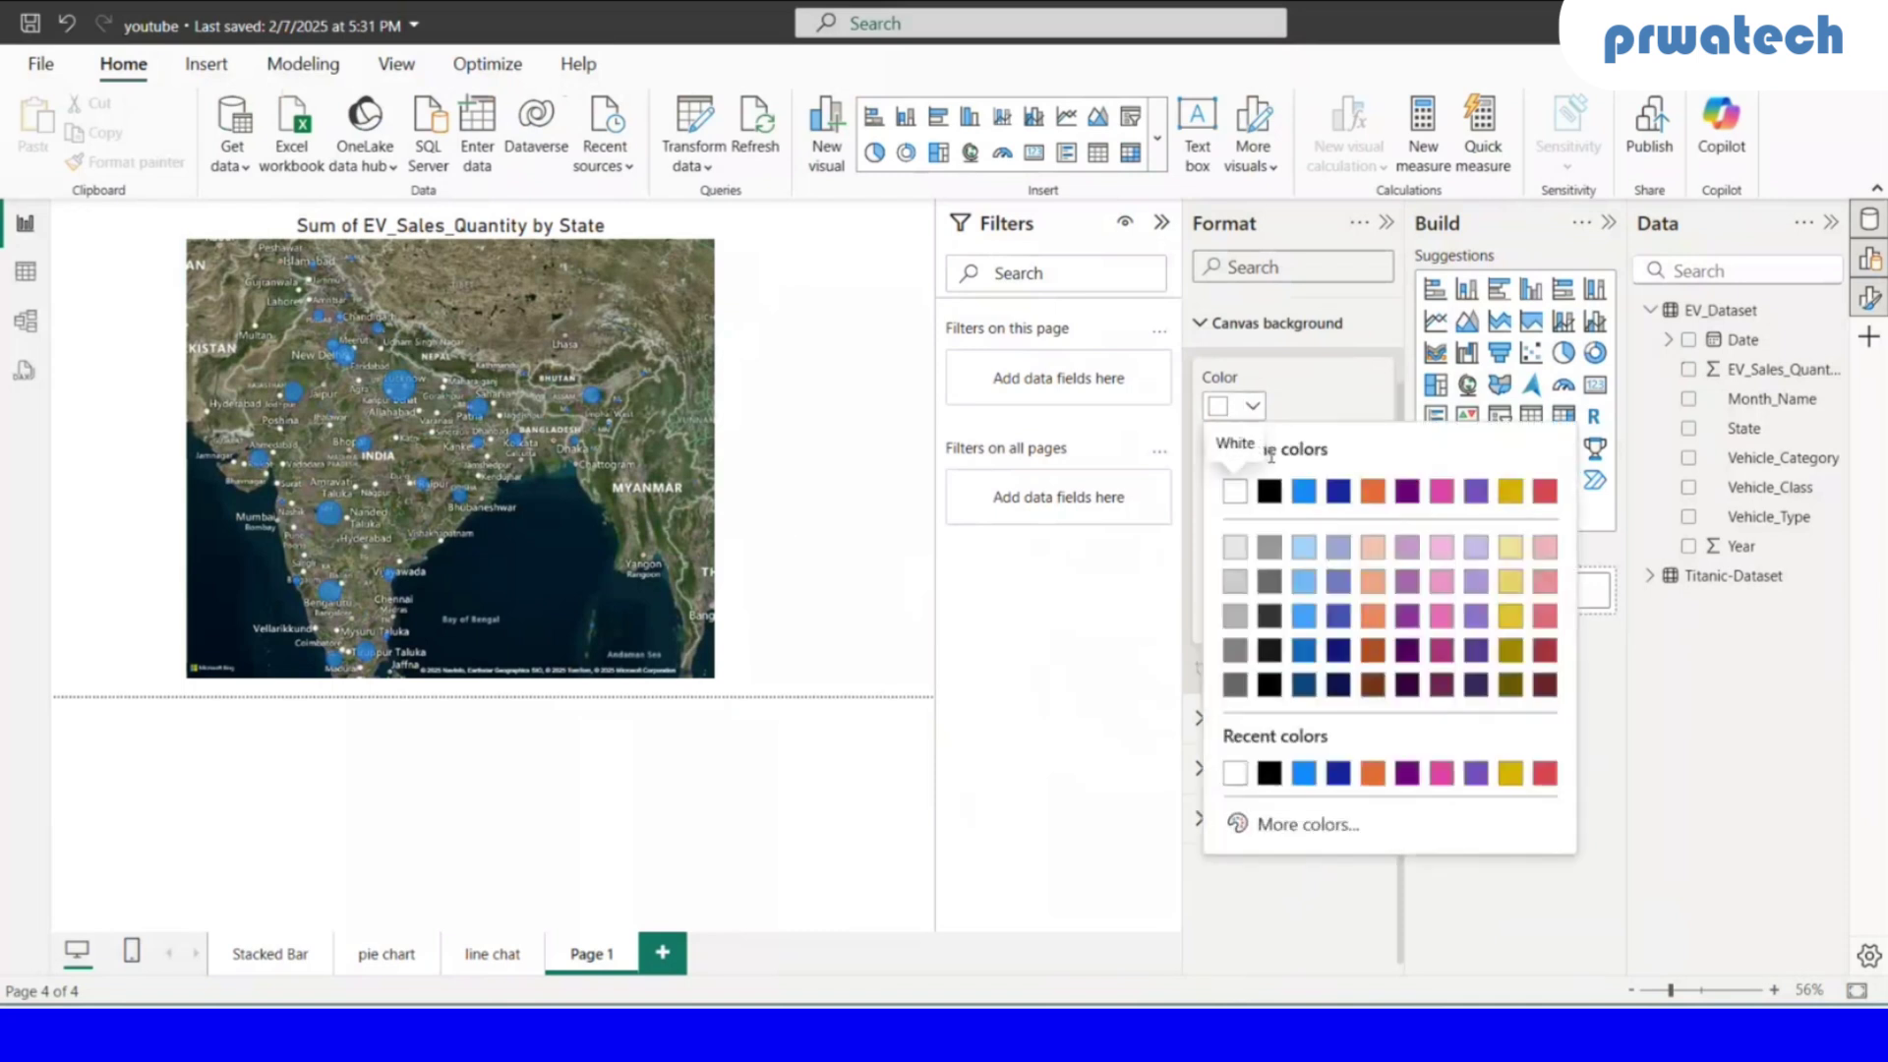
pyautogui.click(1304, 491)
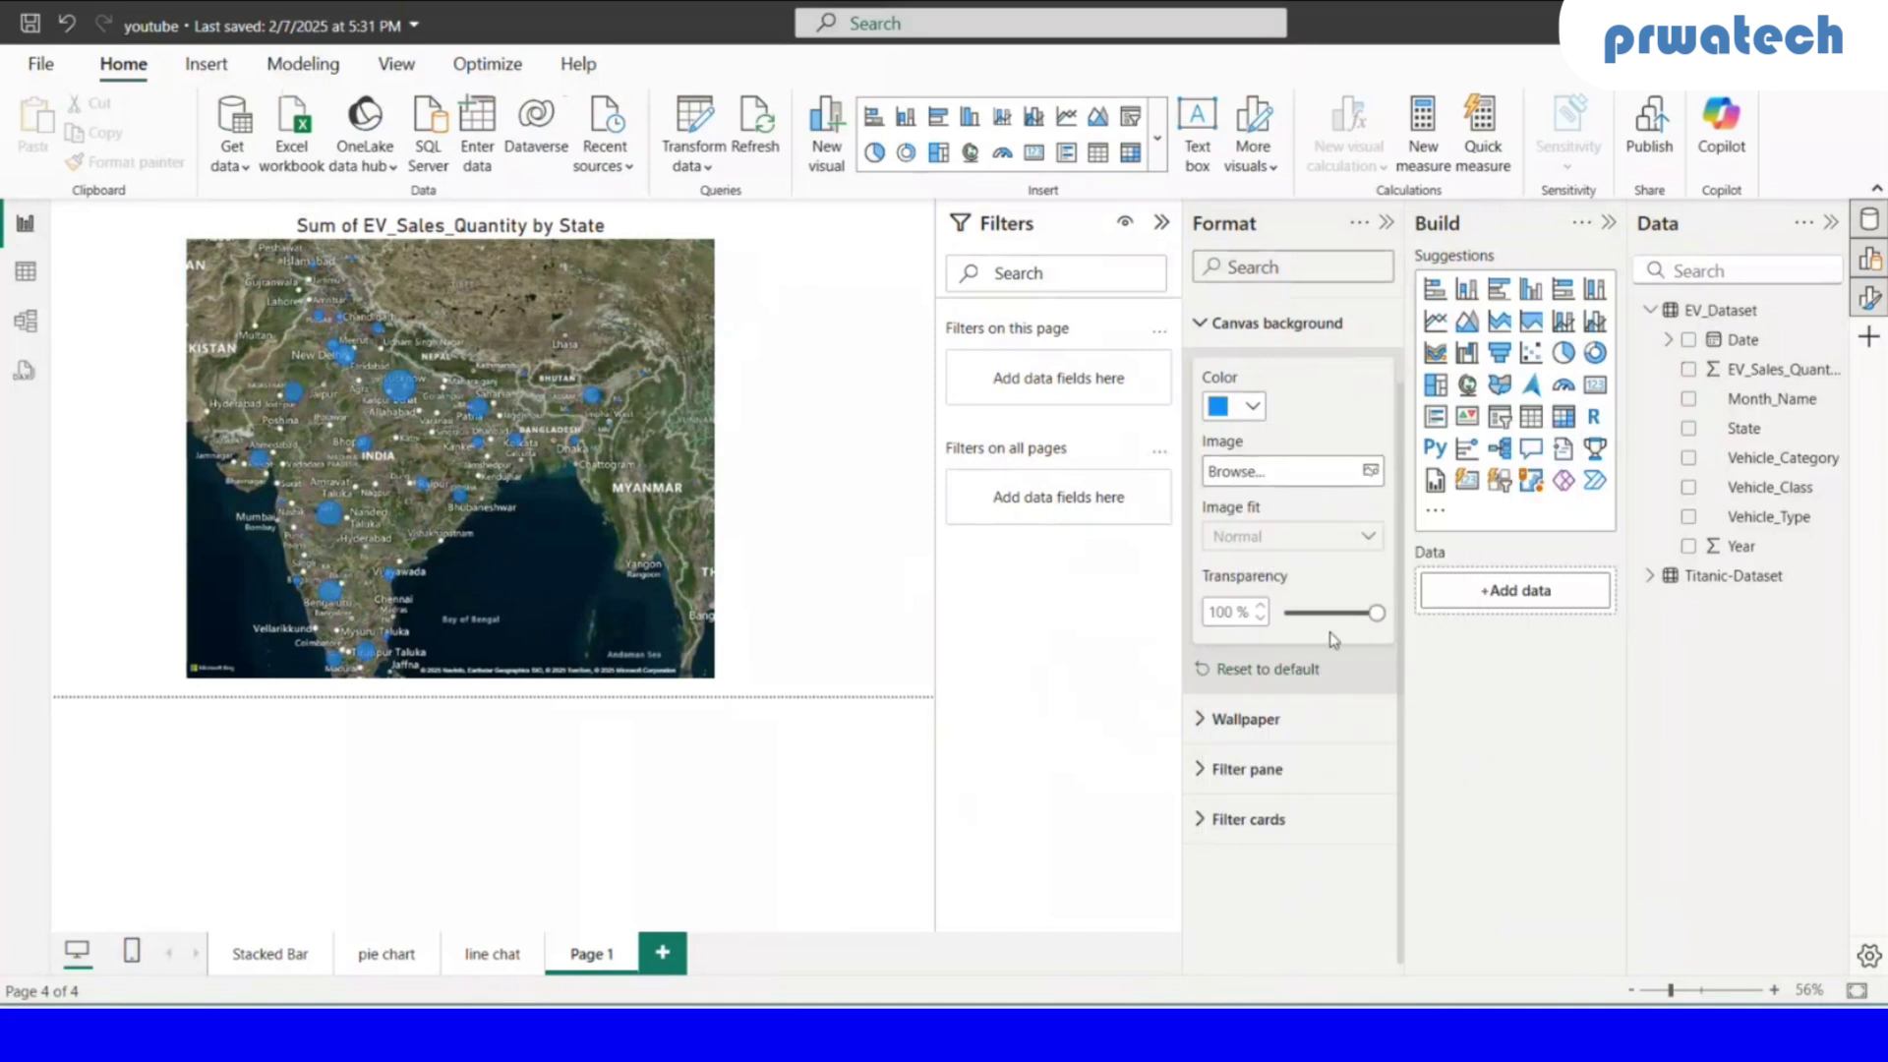
pyautogui.click(1292, 613)
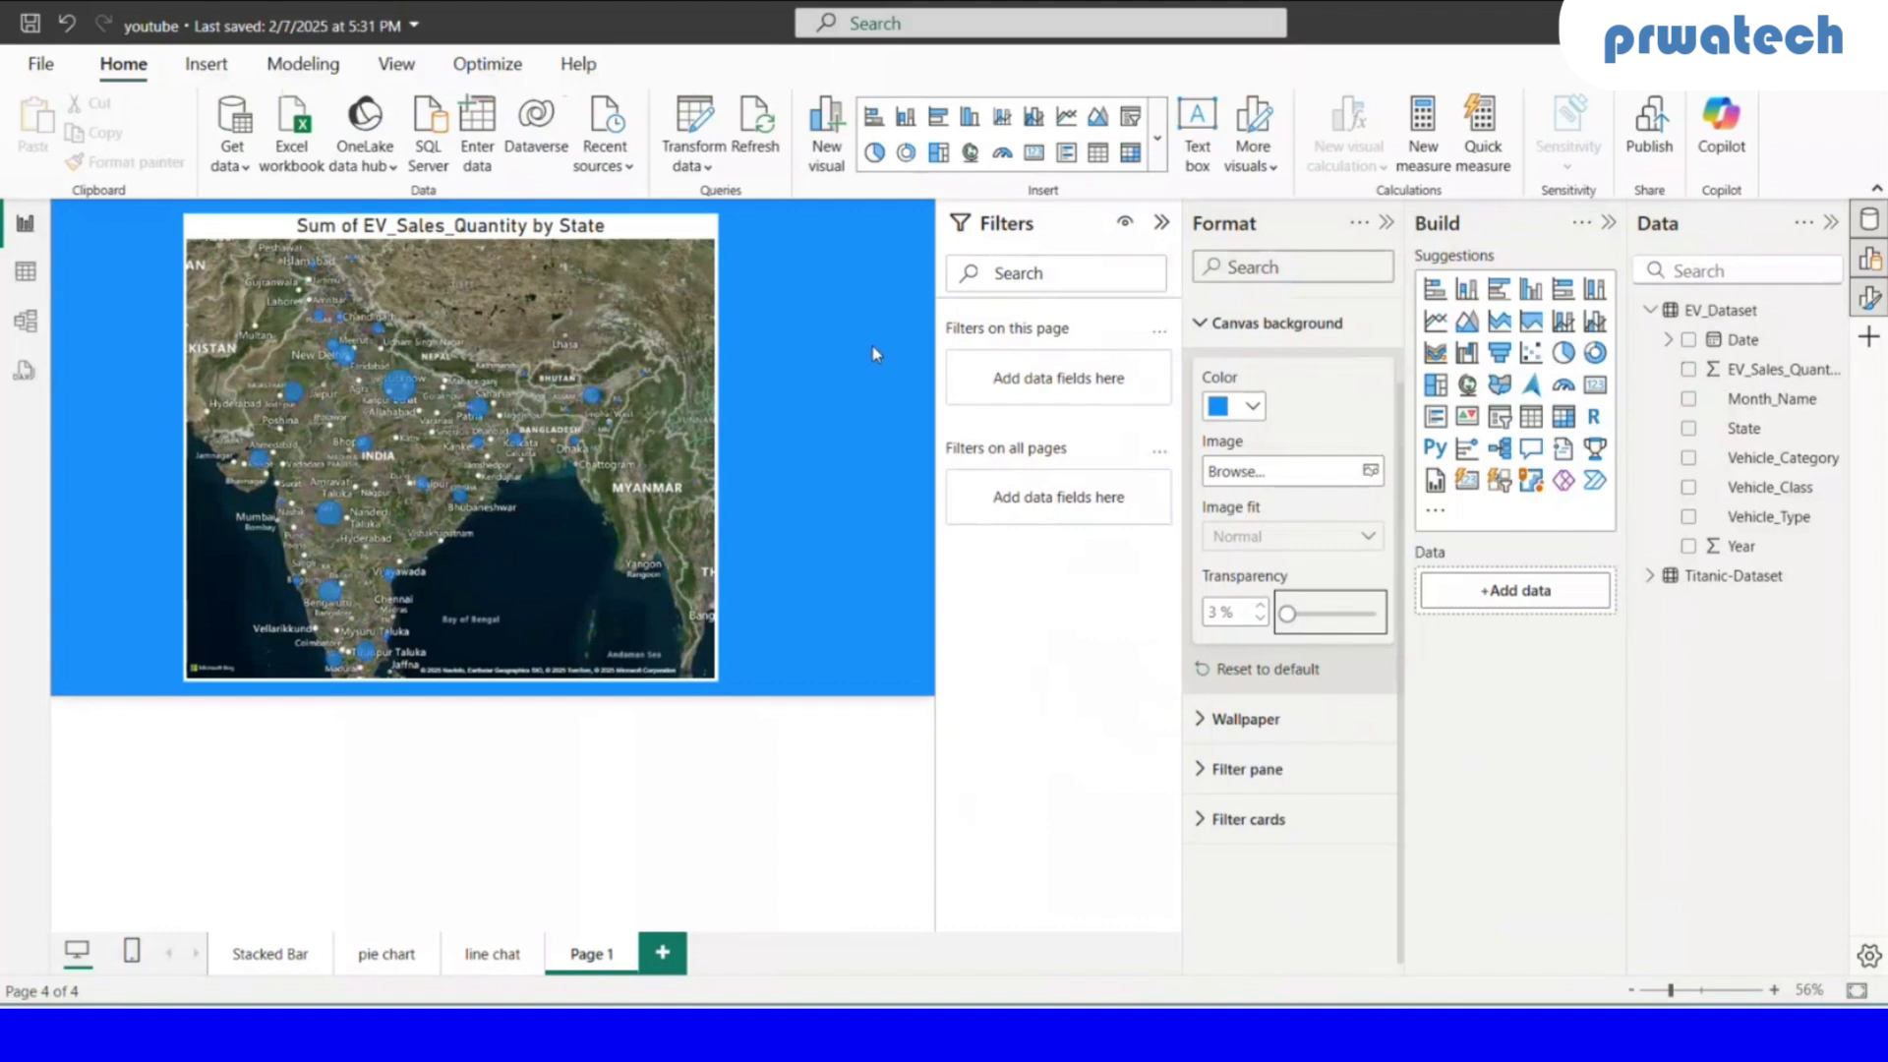
# - Set the default color of the map's bubbles to black (#000000)
pyautogui.click(605, 652)
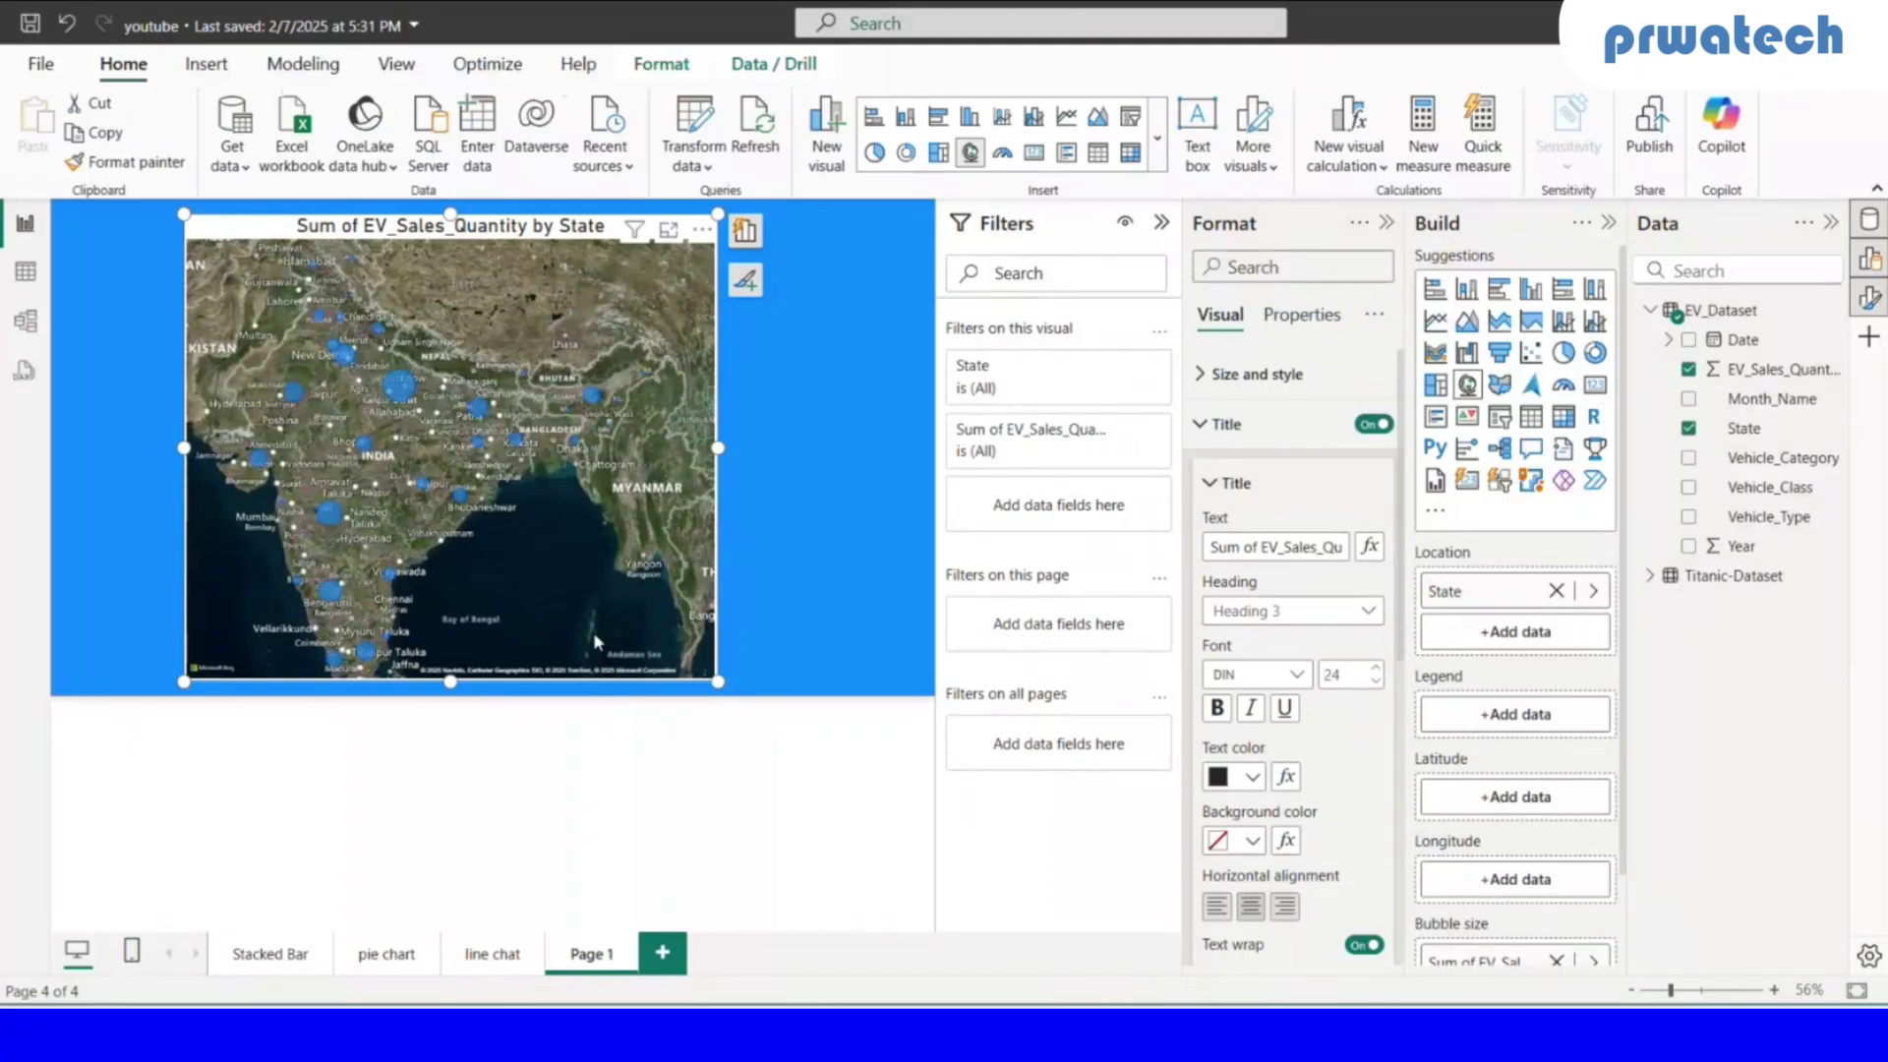
pyautogui.moveTo(476, 417)
pyautogui.click(1225, 492)
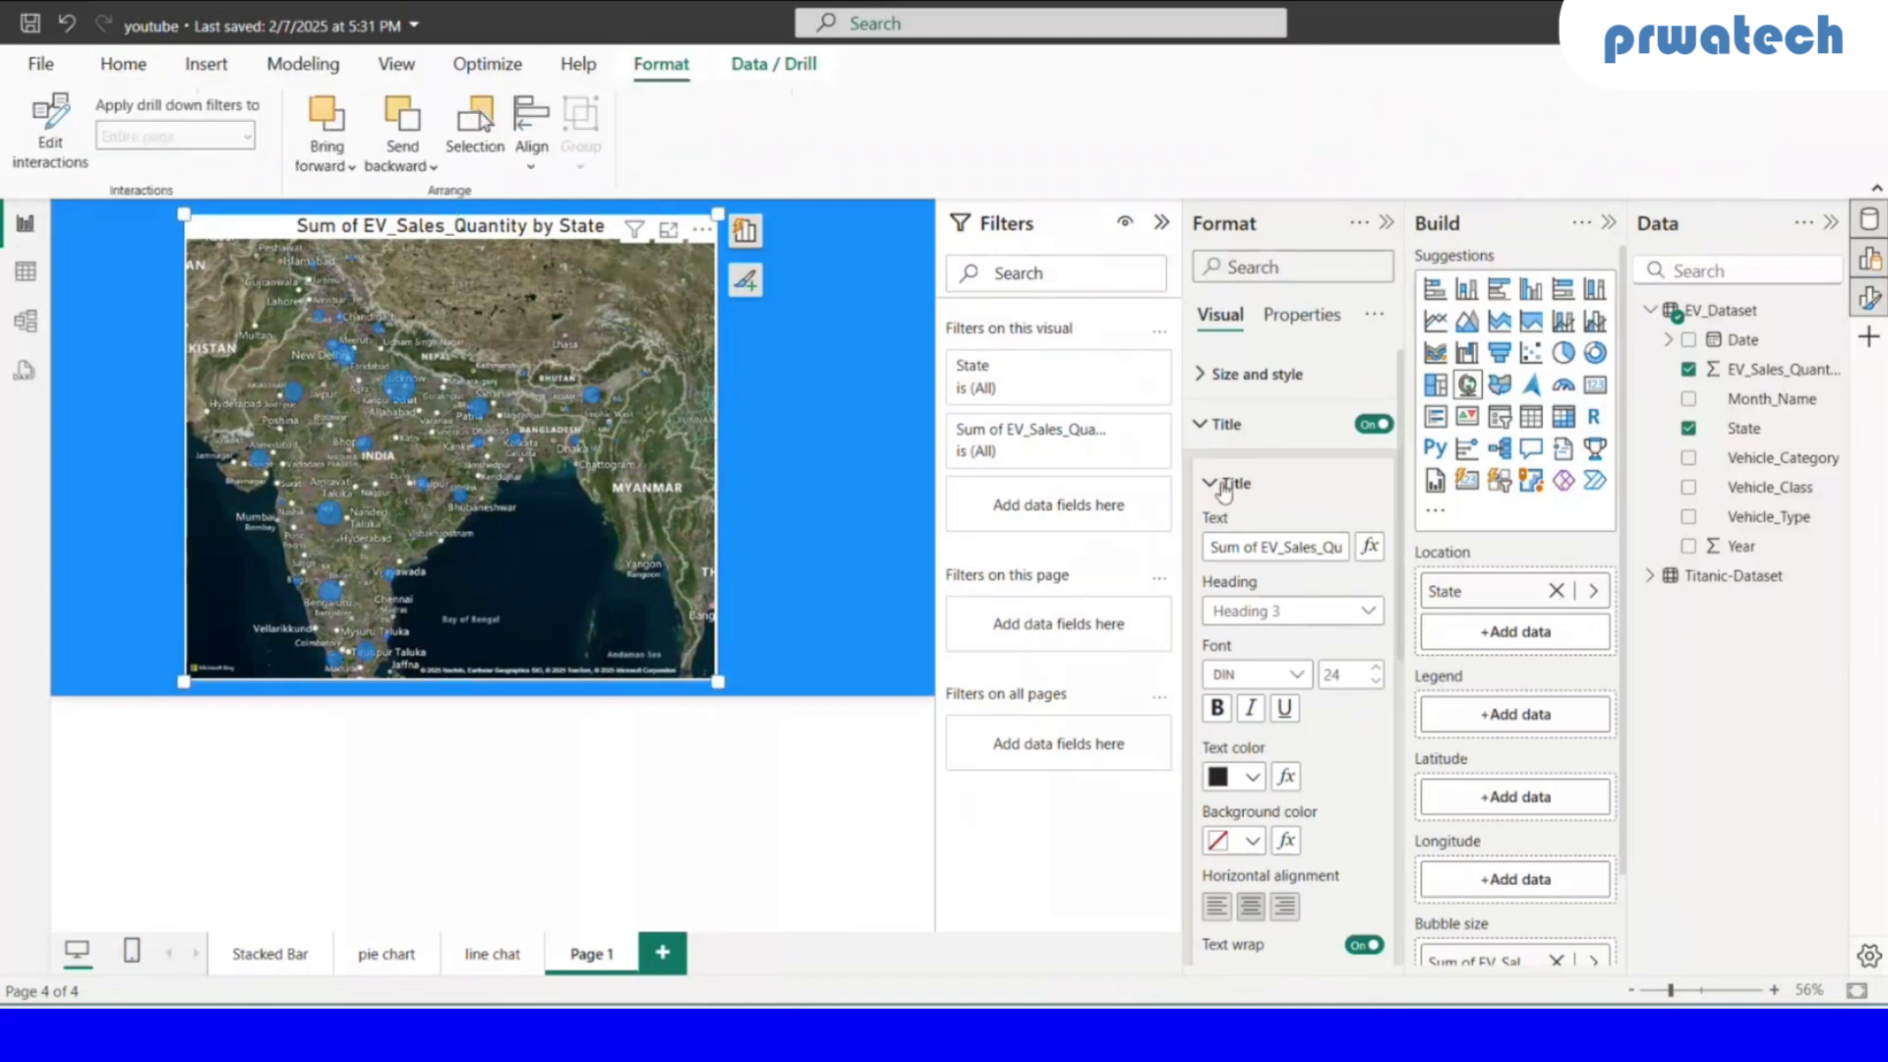
pyautogui.click(1224, 486)
pyautogui.scroll(-2, 1269, 806)
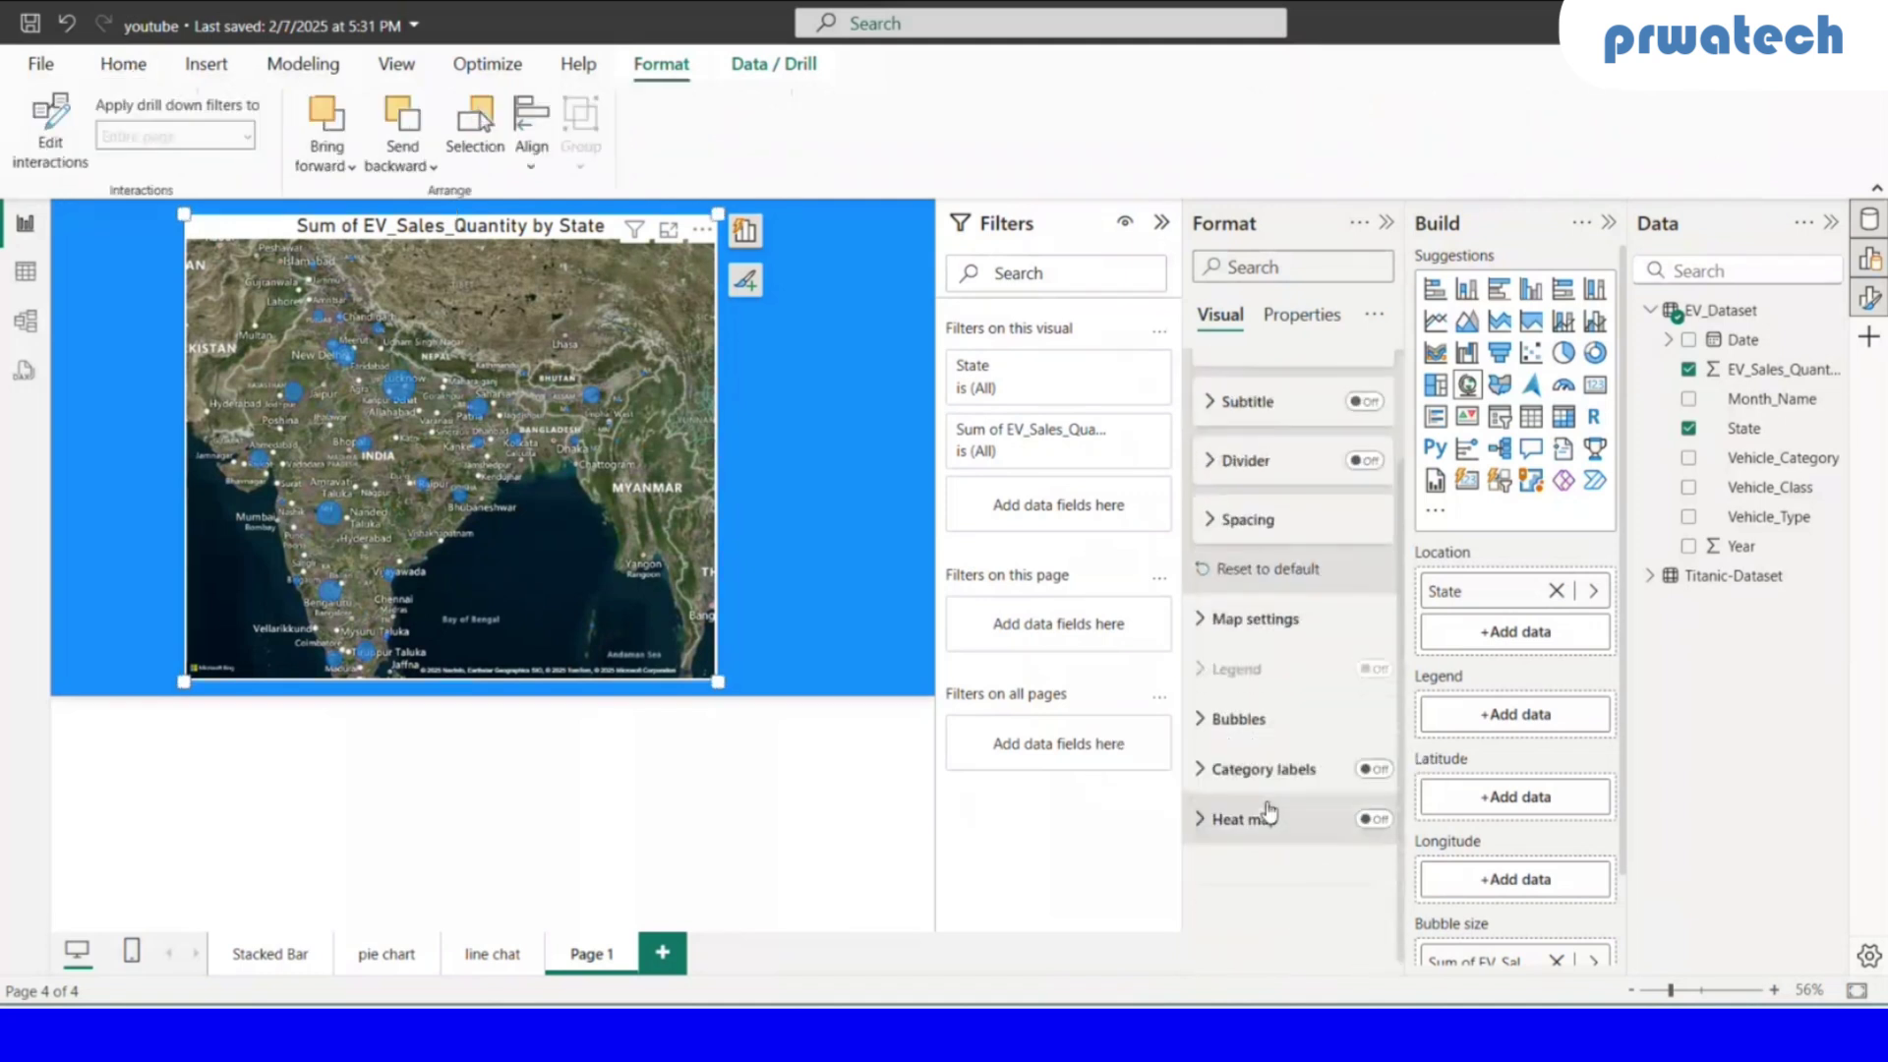
pyautogui.click(1241, 719)
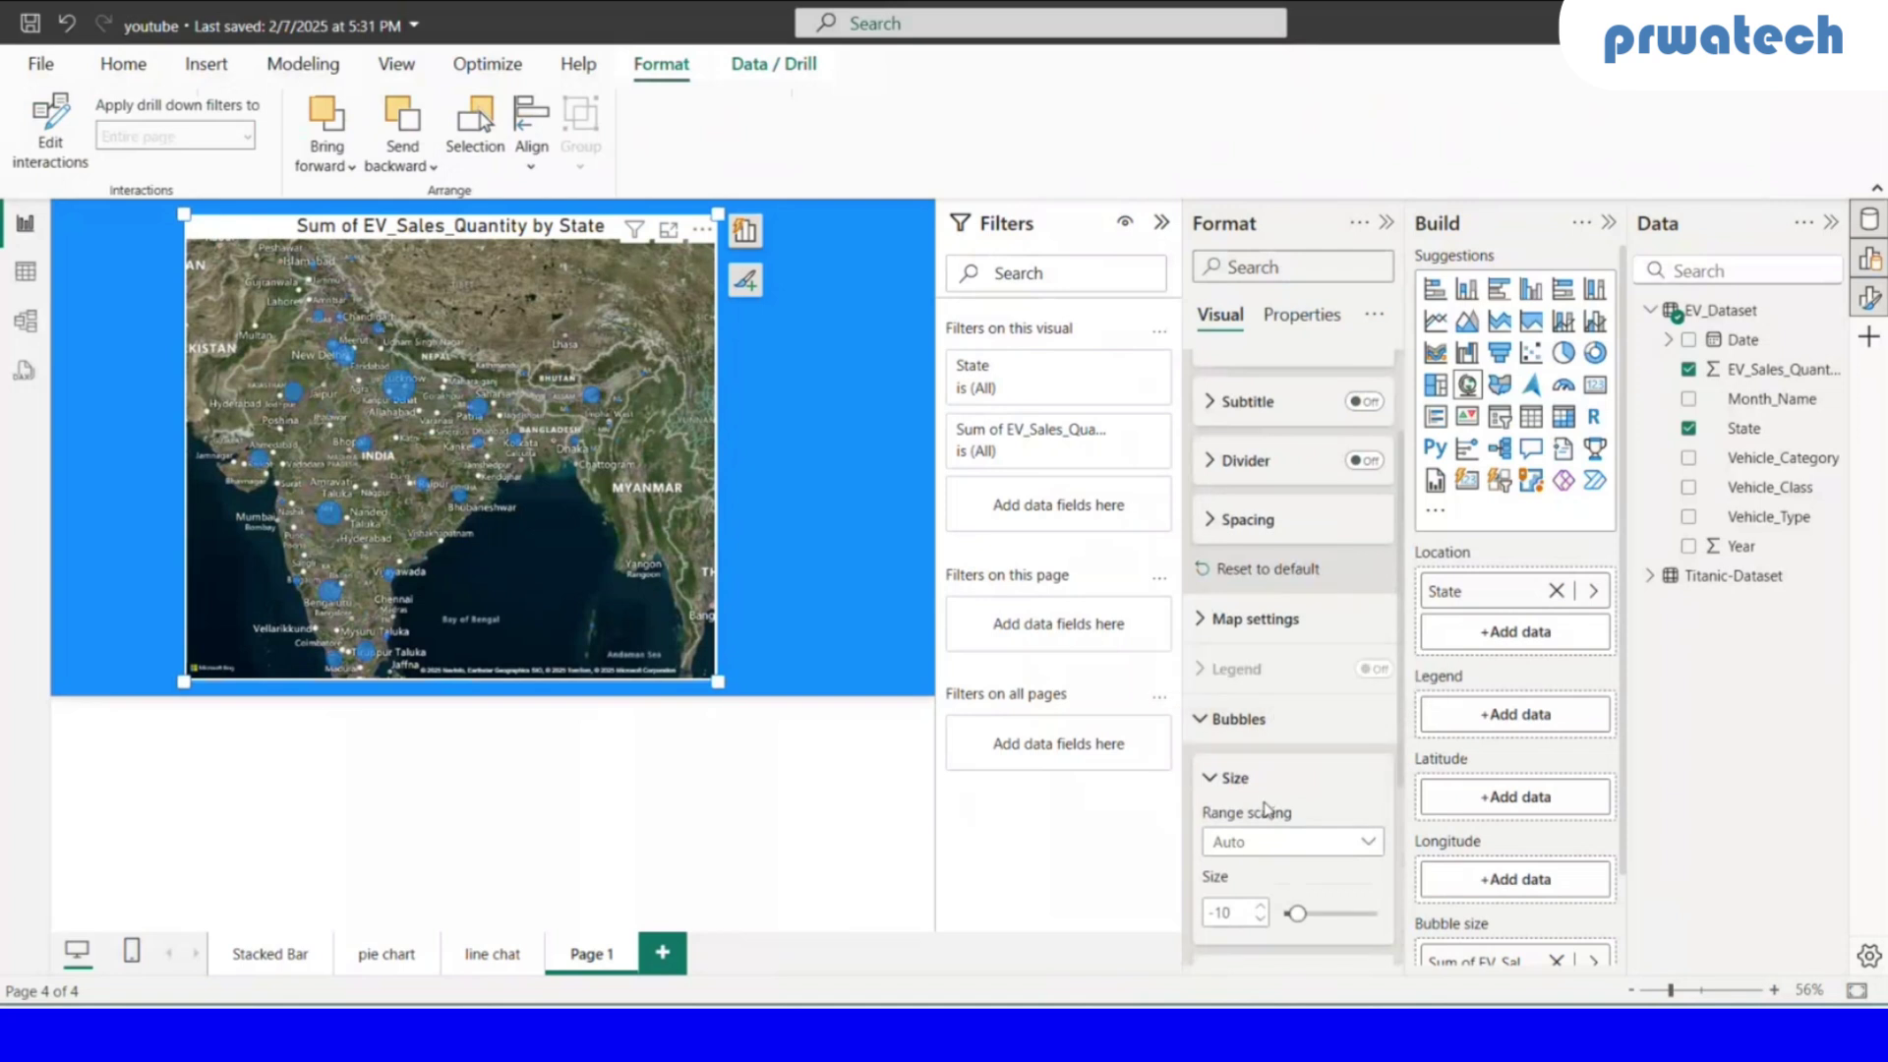
pyautogui.scroll(-3, 1266, 817)
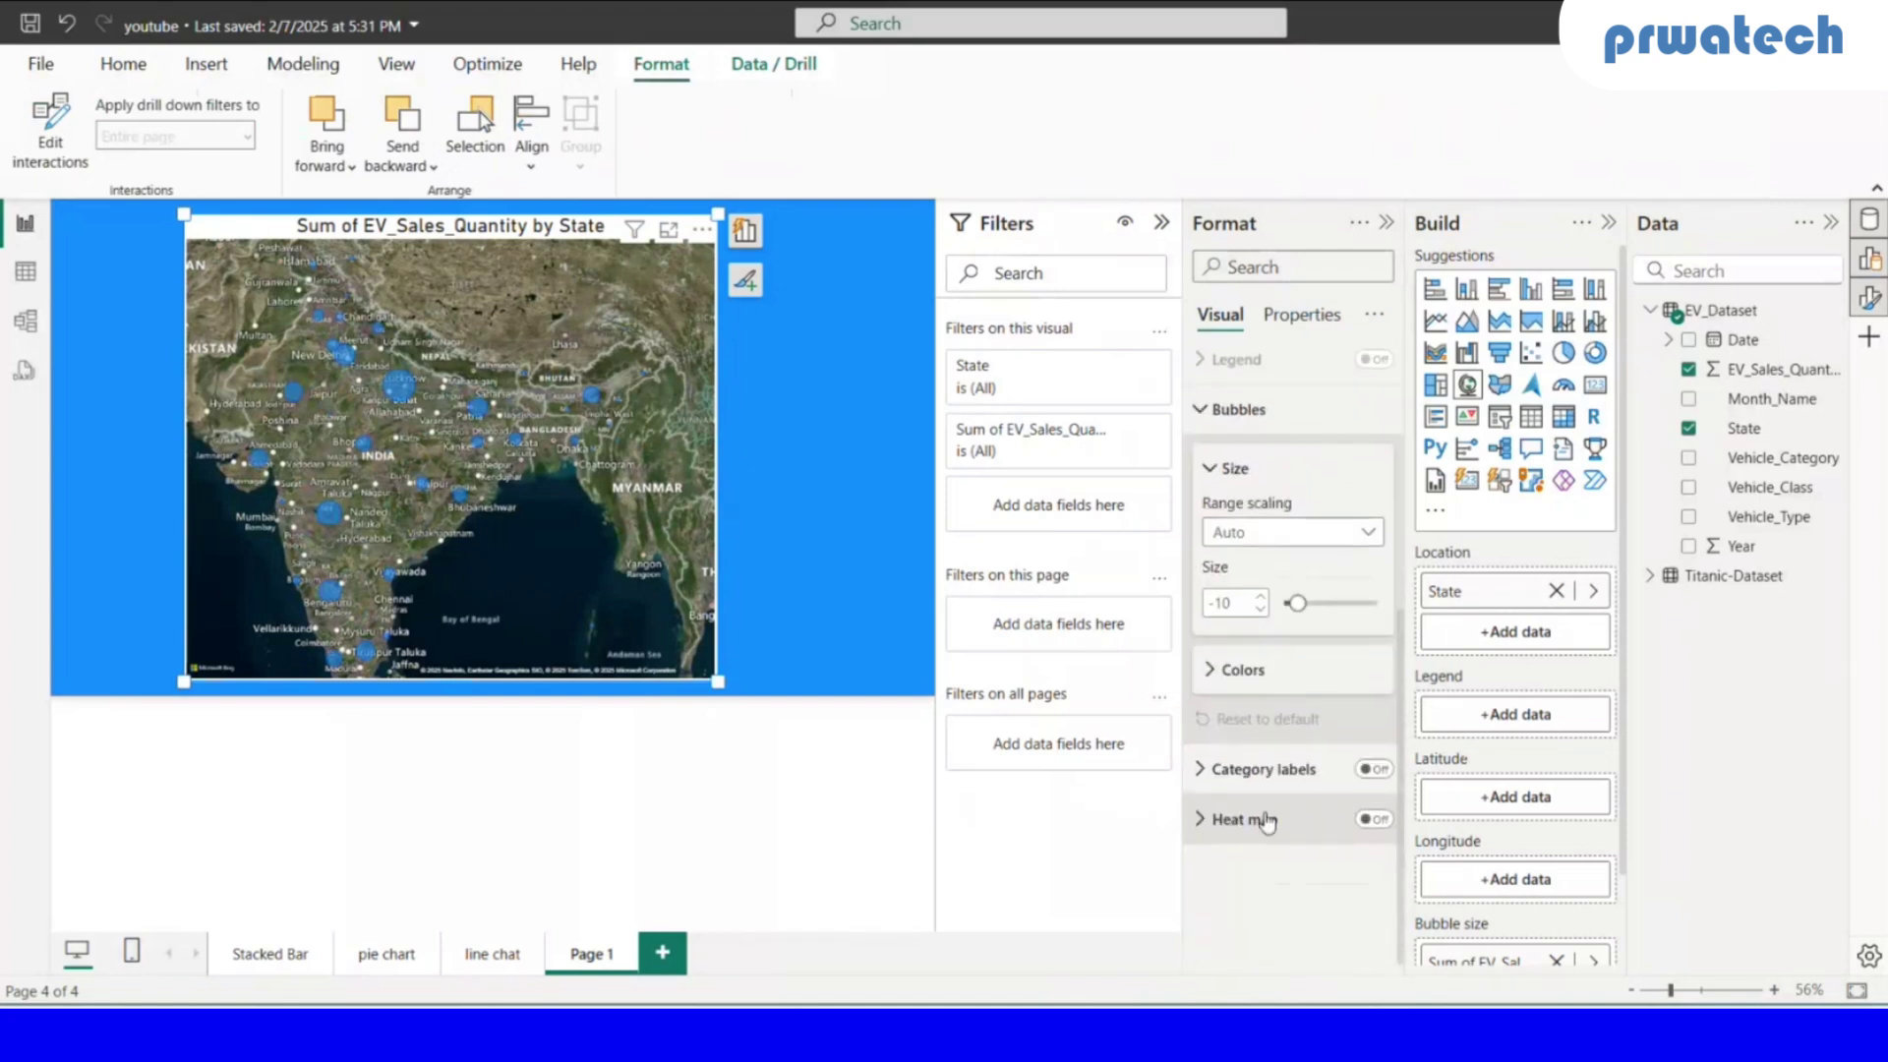
pyautogui.click(1214, 674)
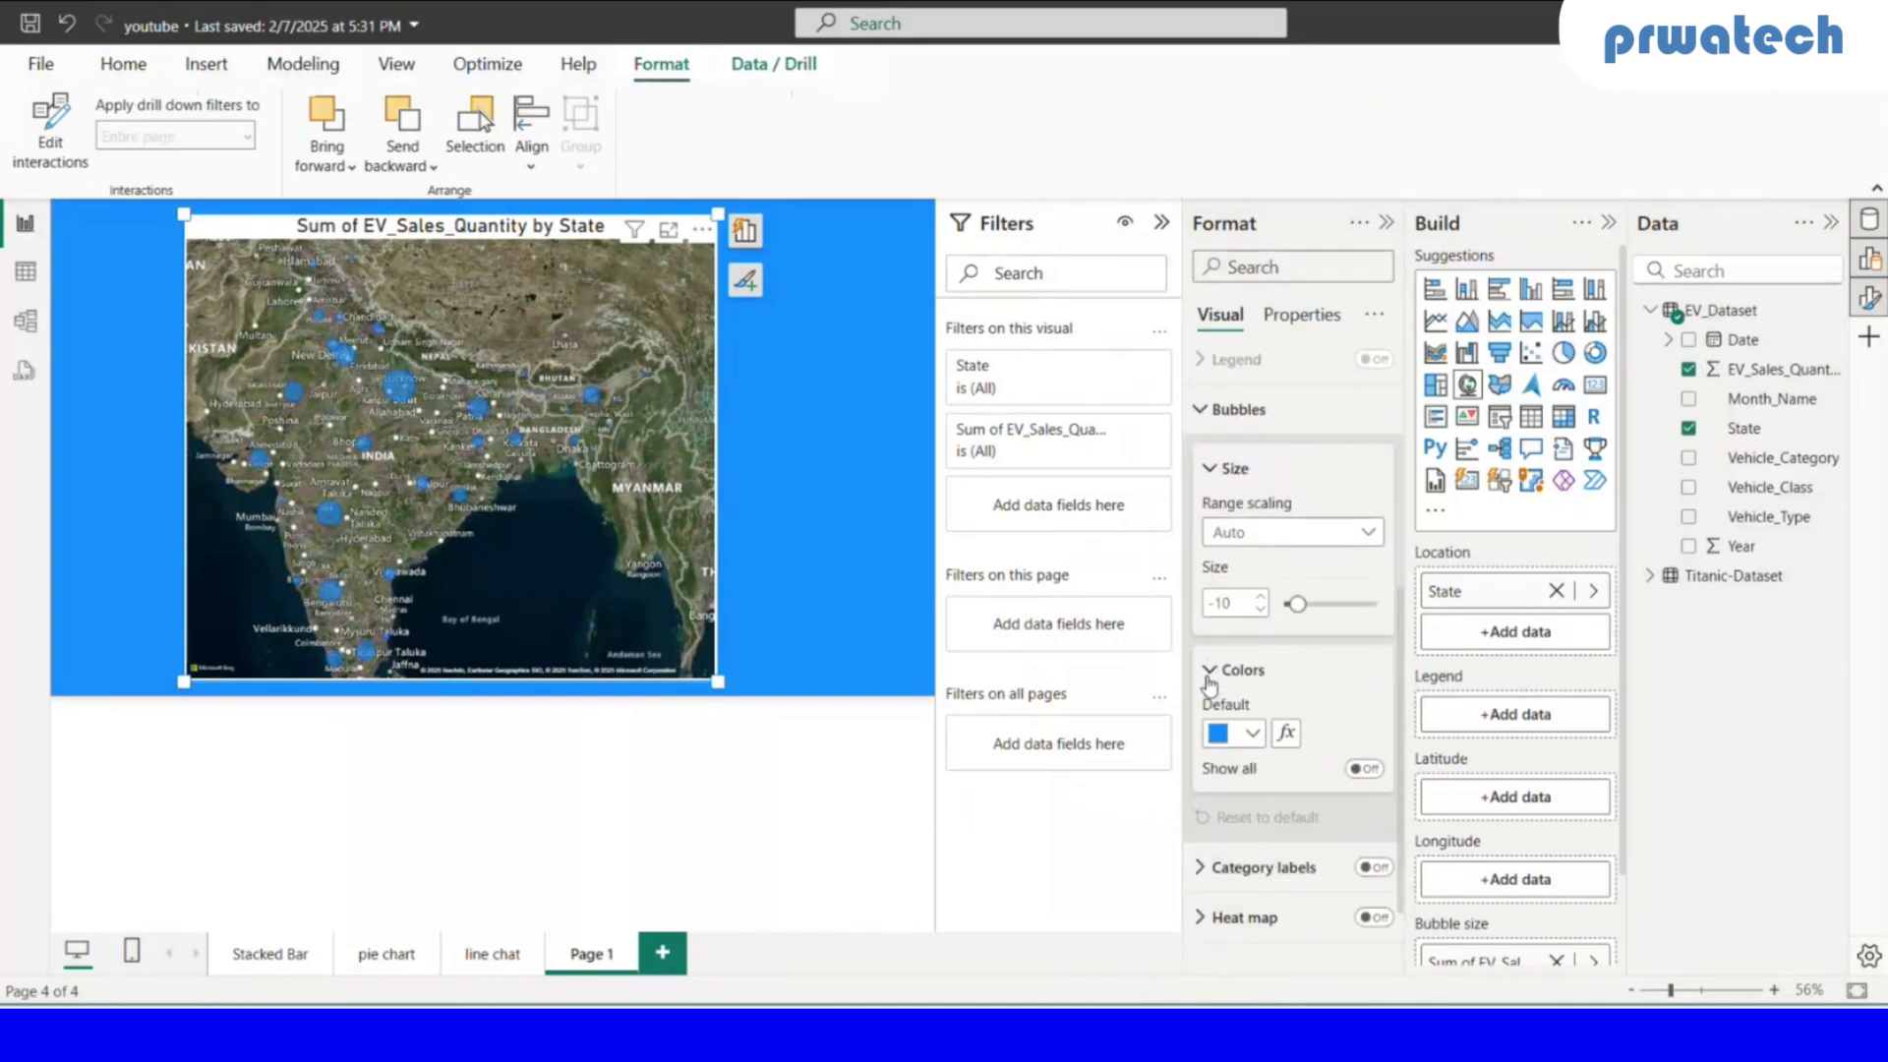
pyautogui.click(1246, 736)
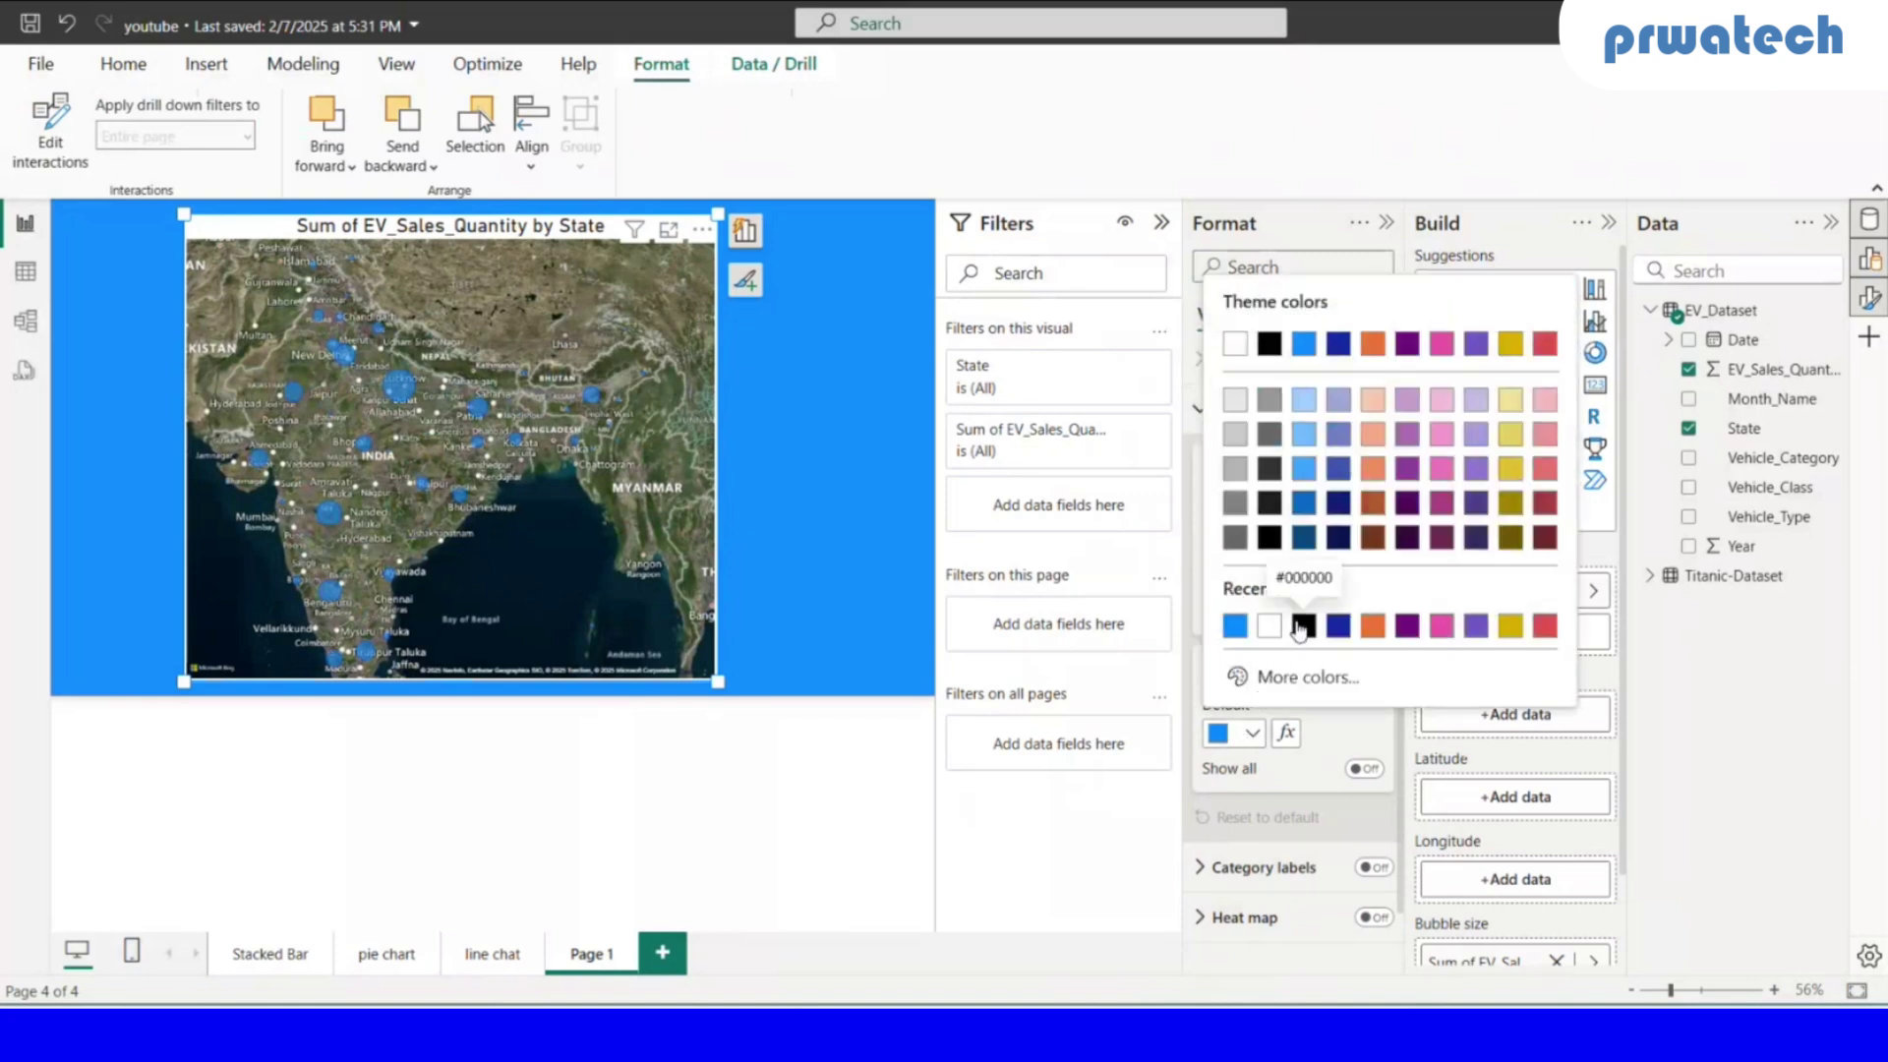
pyautogui.click(1301, 627)
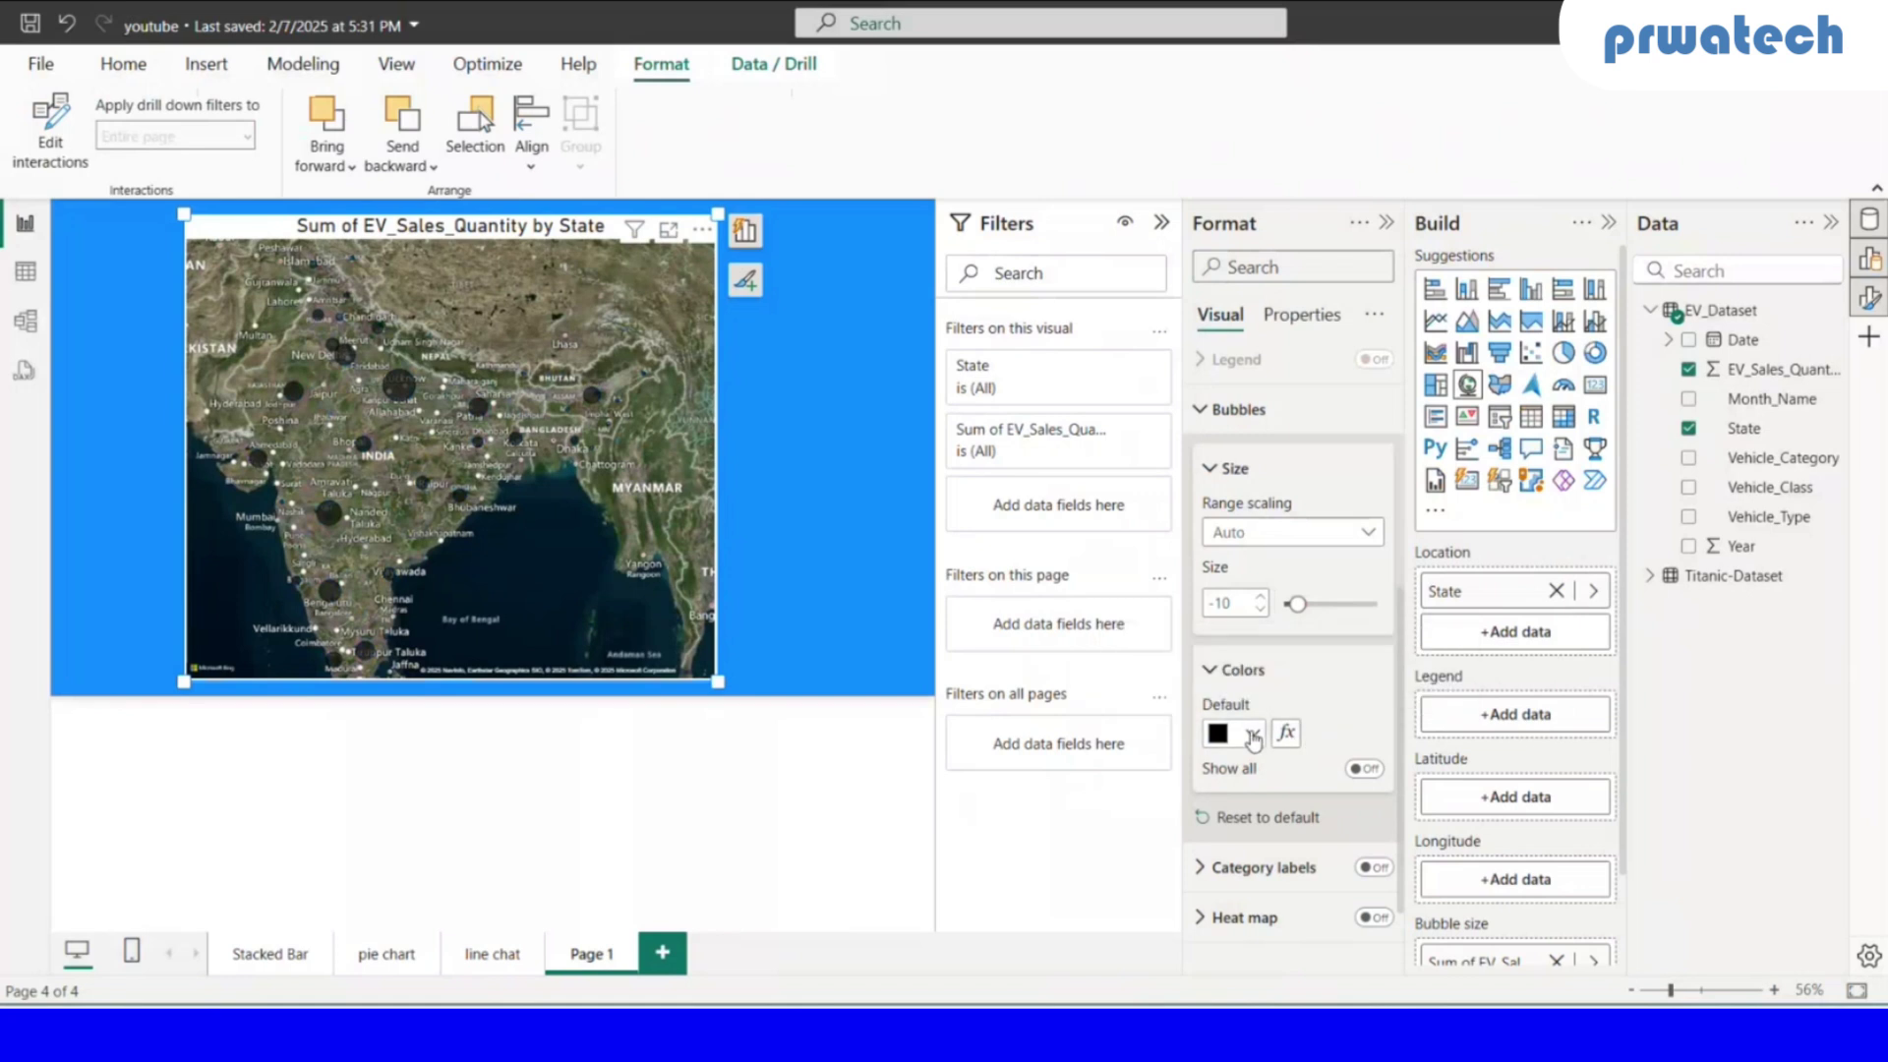
# - Try white for the map's bubbles, and set their default color to purple (#744EC2)
pyautogui.click(1252, 737)
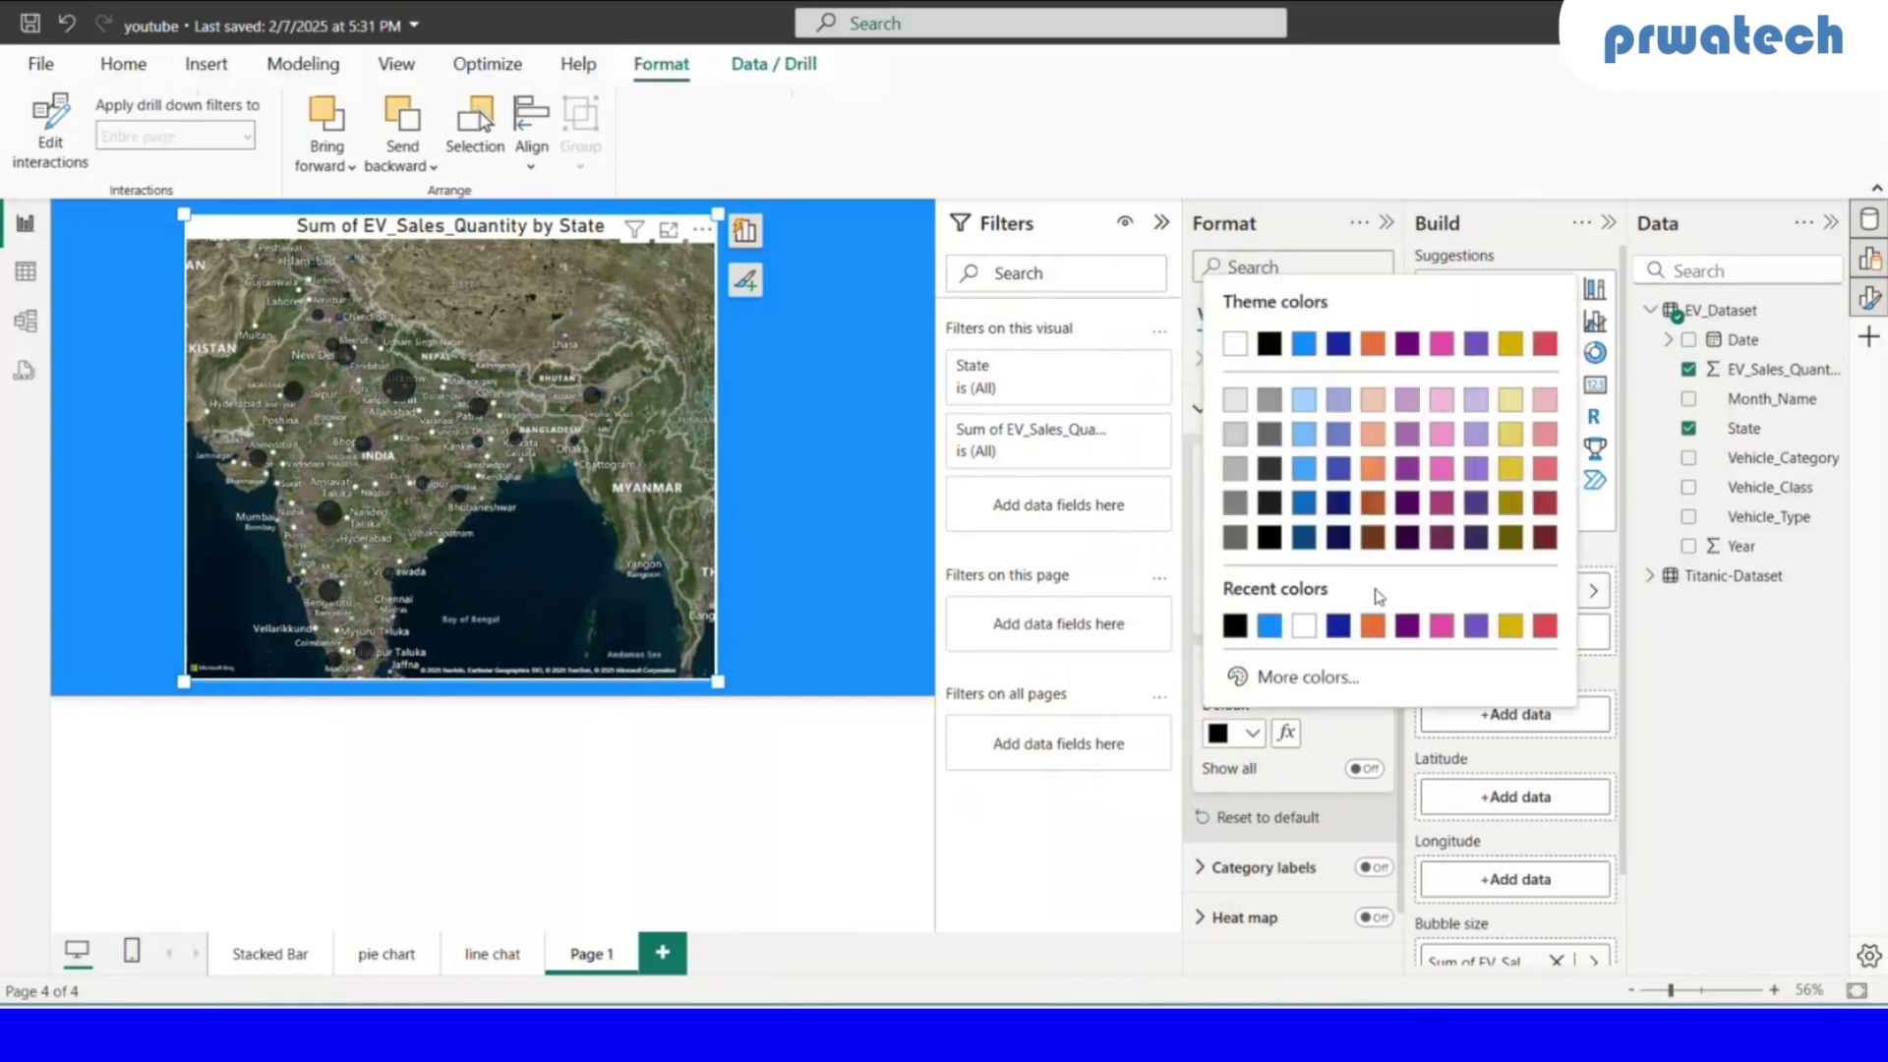
pyautogui.click(1304, 629)
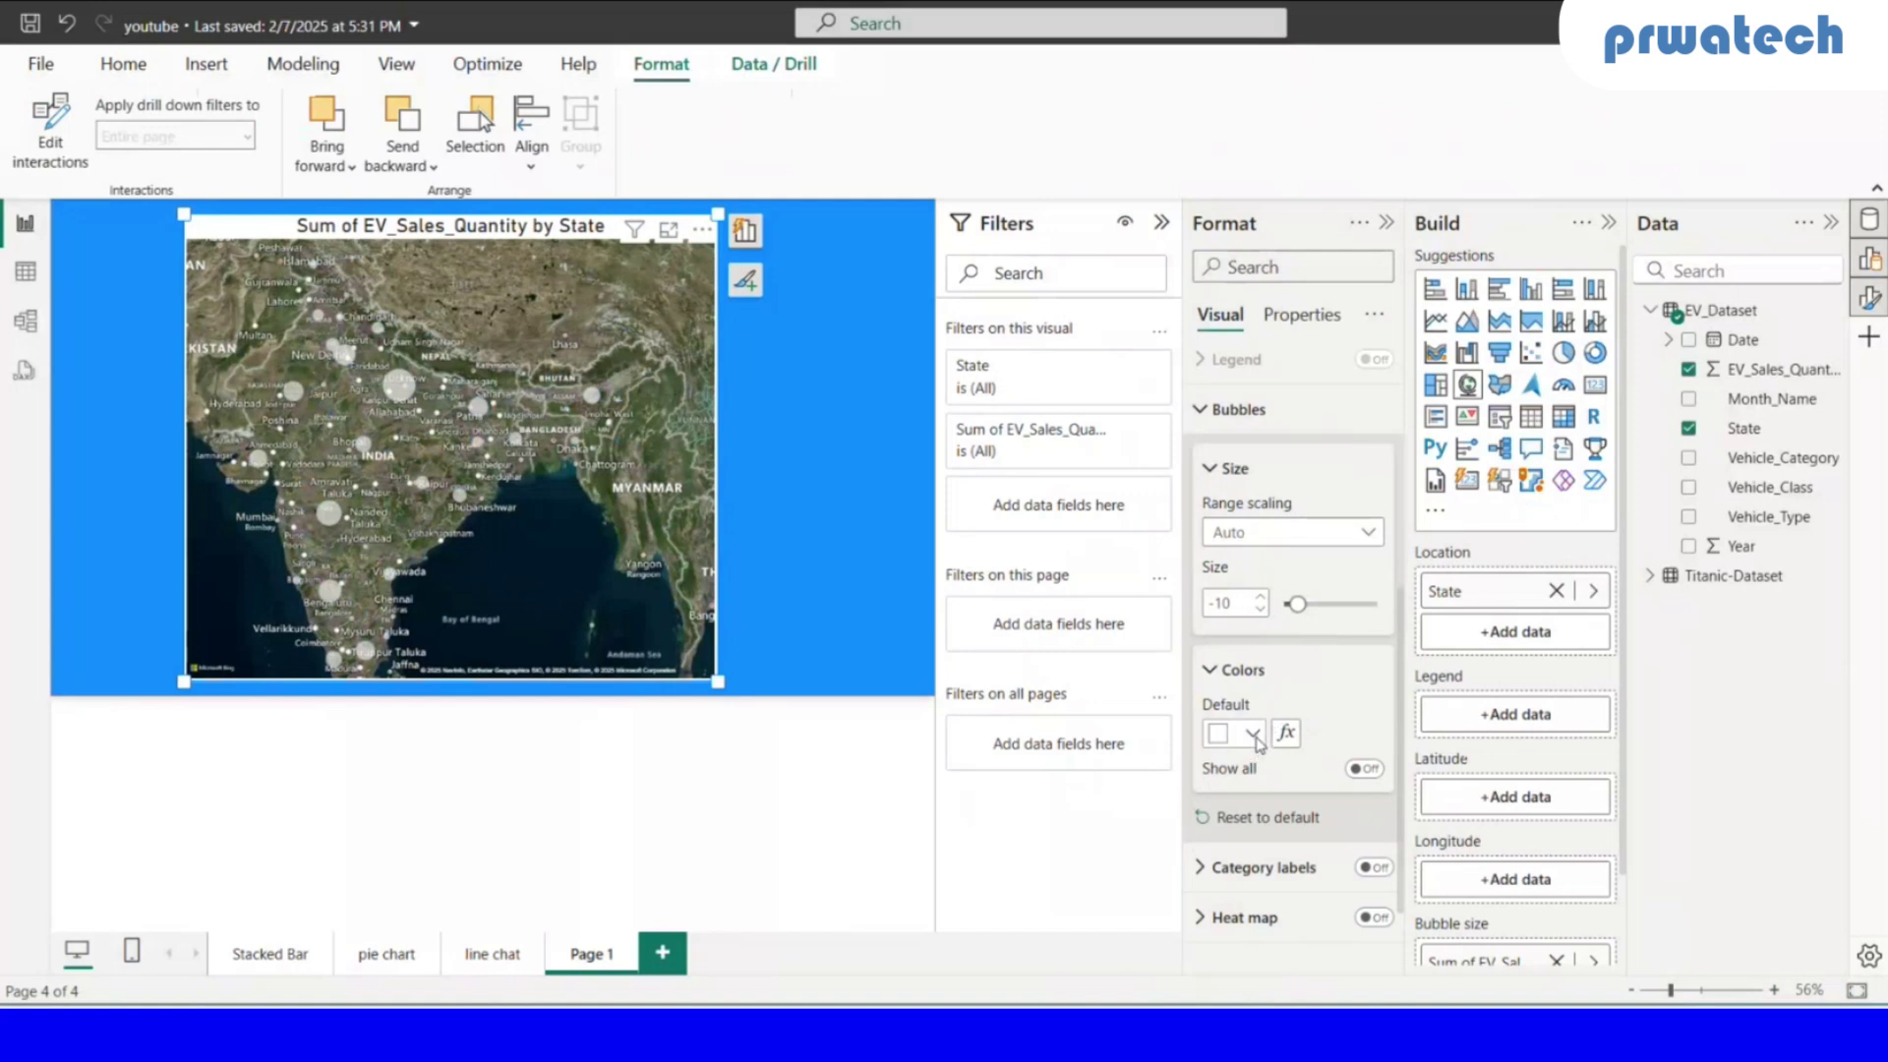
pyautogui.click(1255, 738)
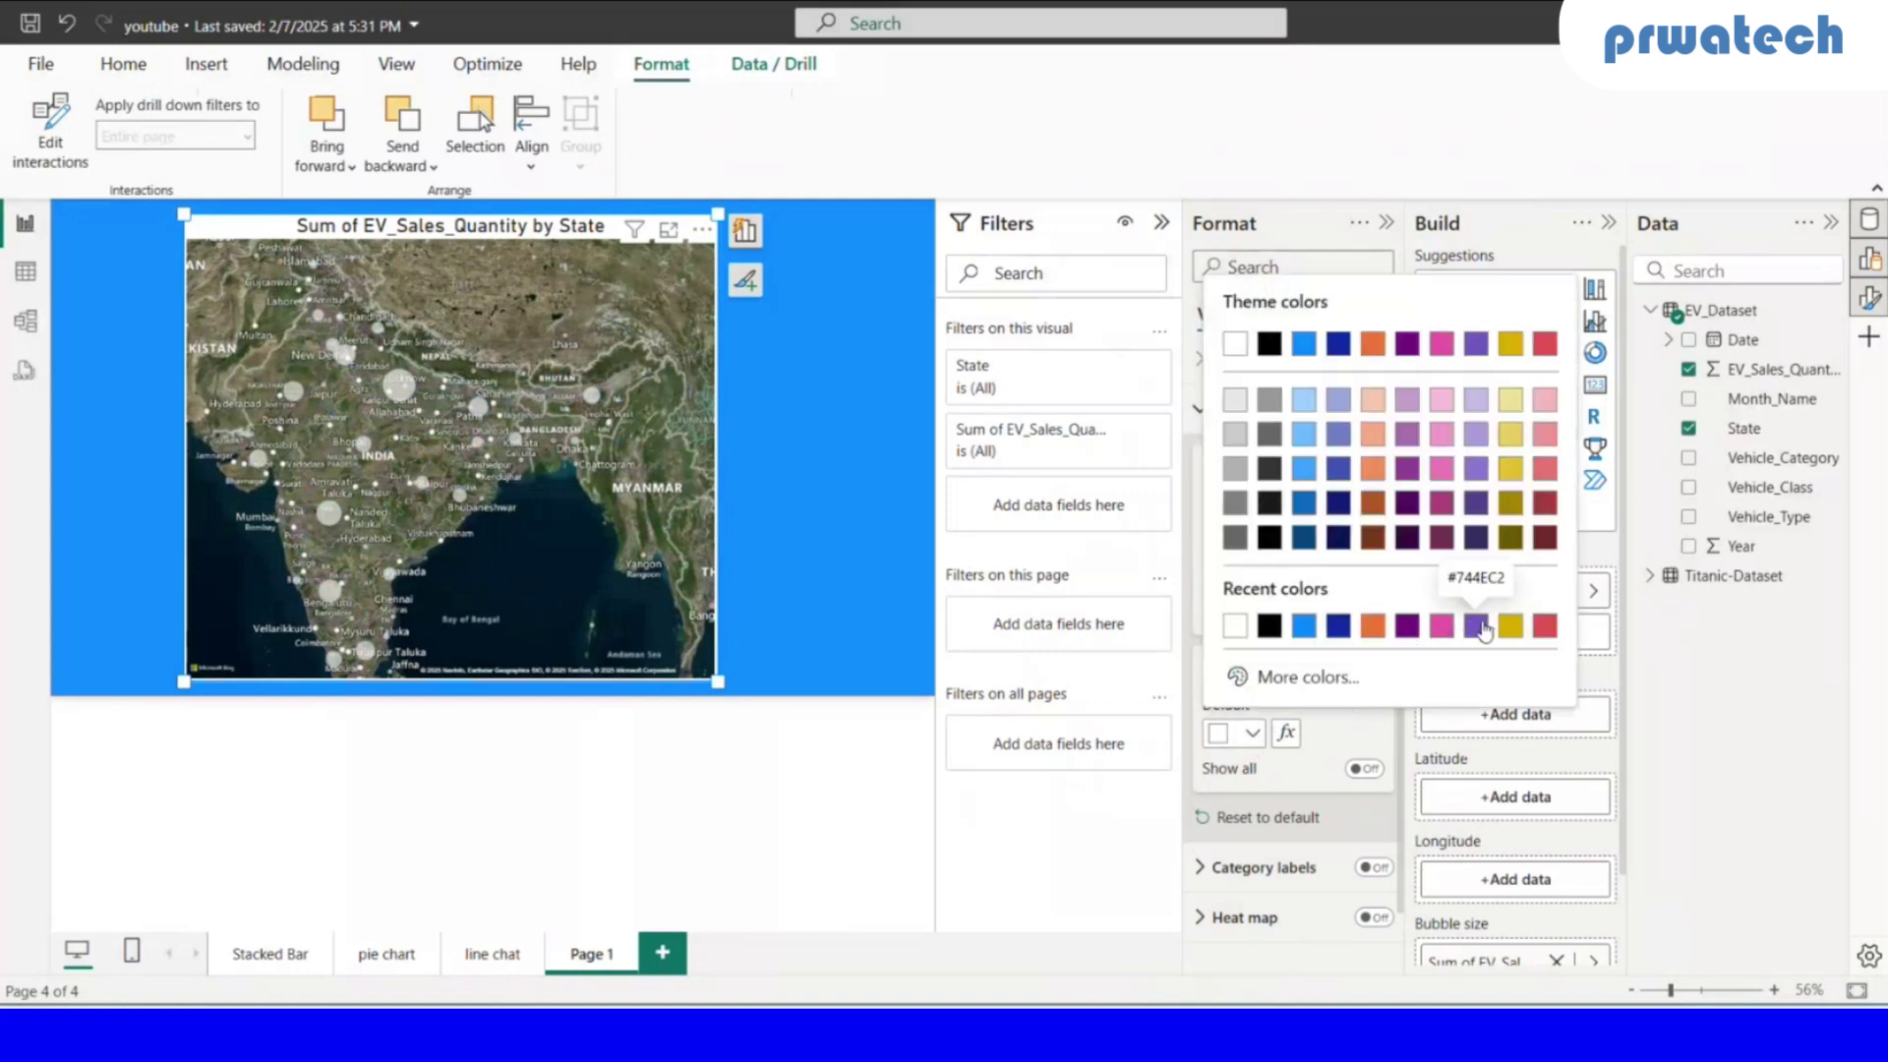
pyautogui.click(1483, 630)
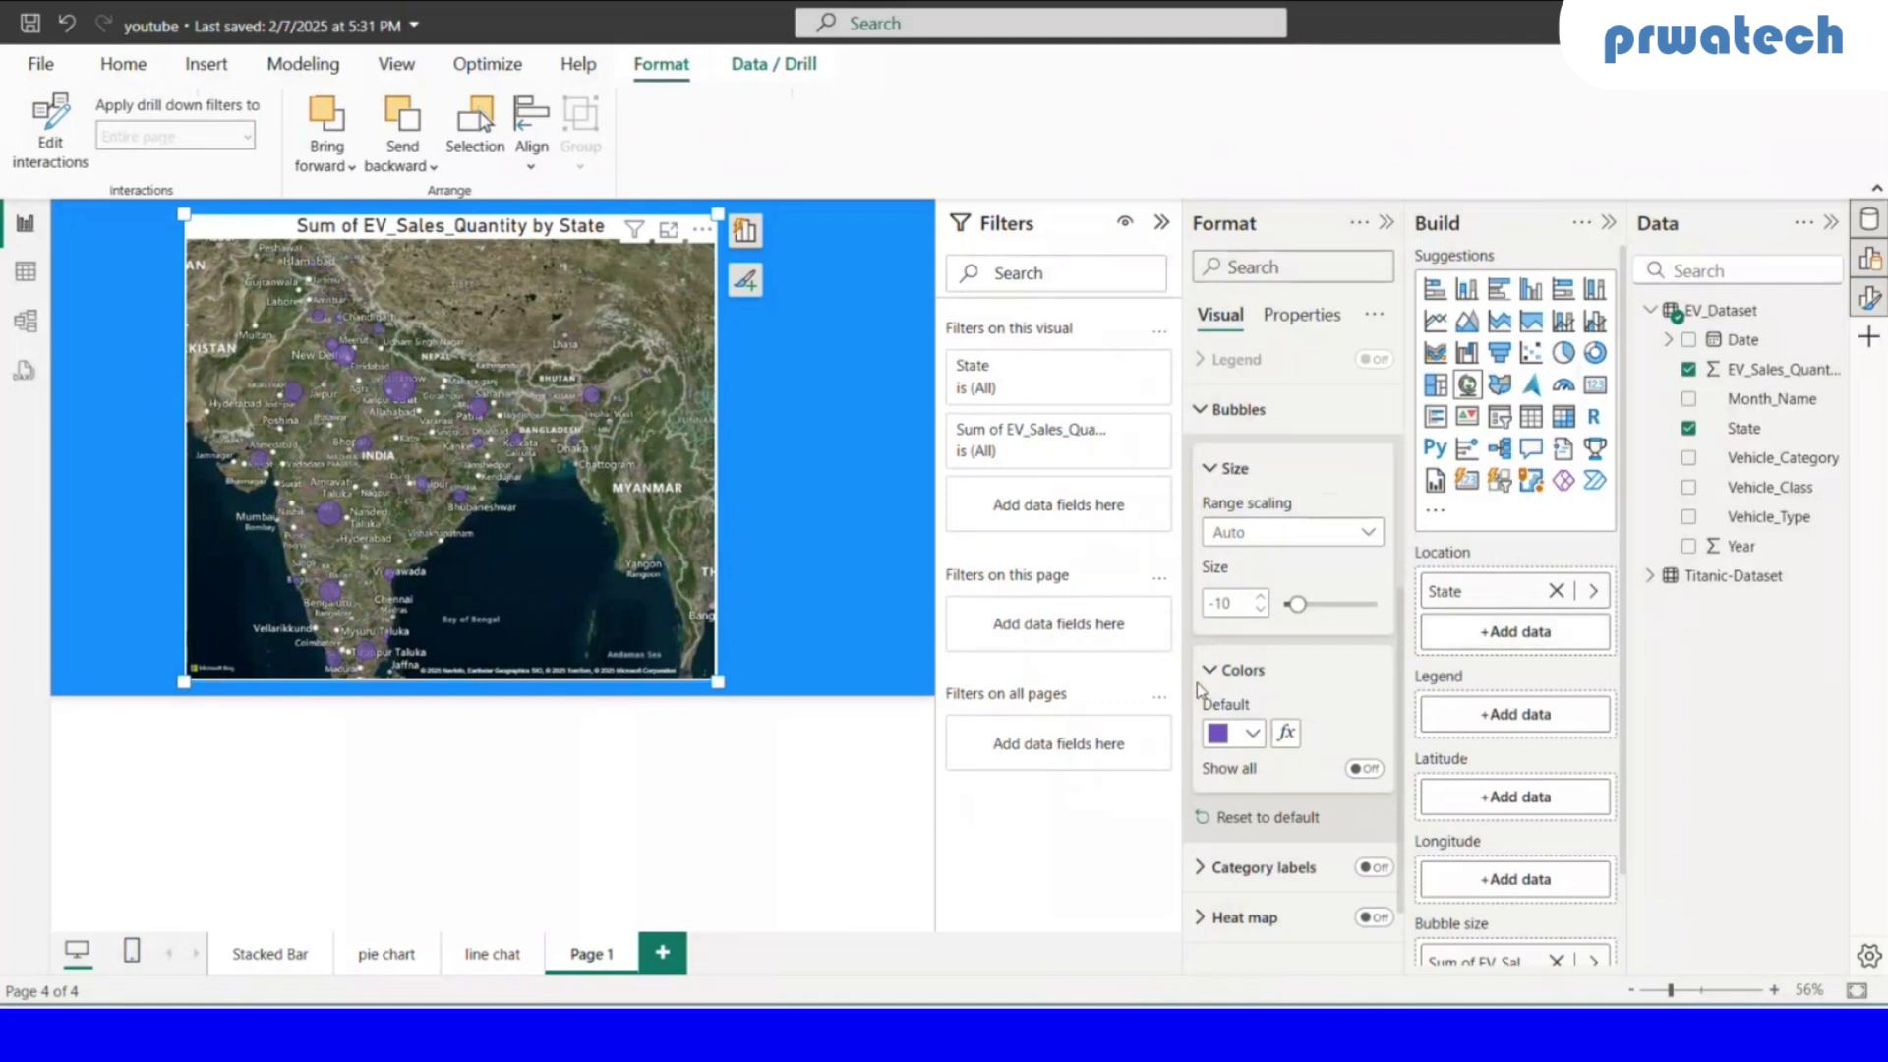
# - Try light orange as the default bubble color and undo that color change
pyautogui.click(1253, 733)
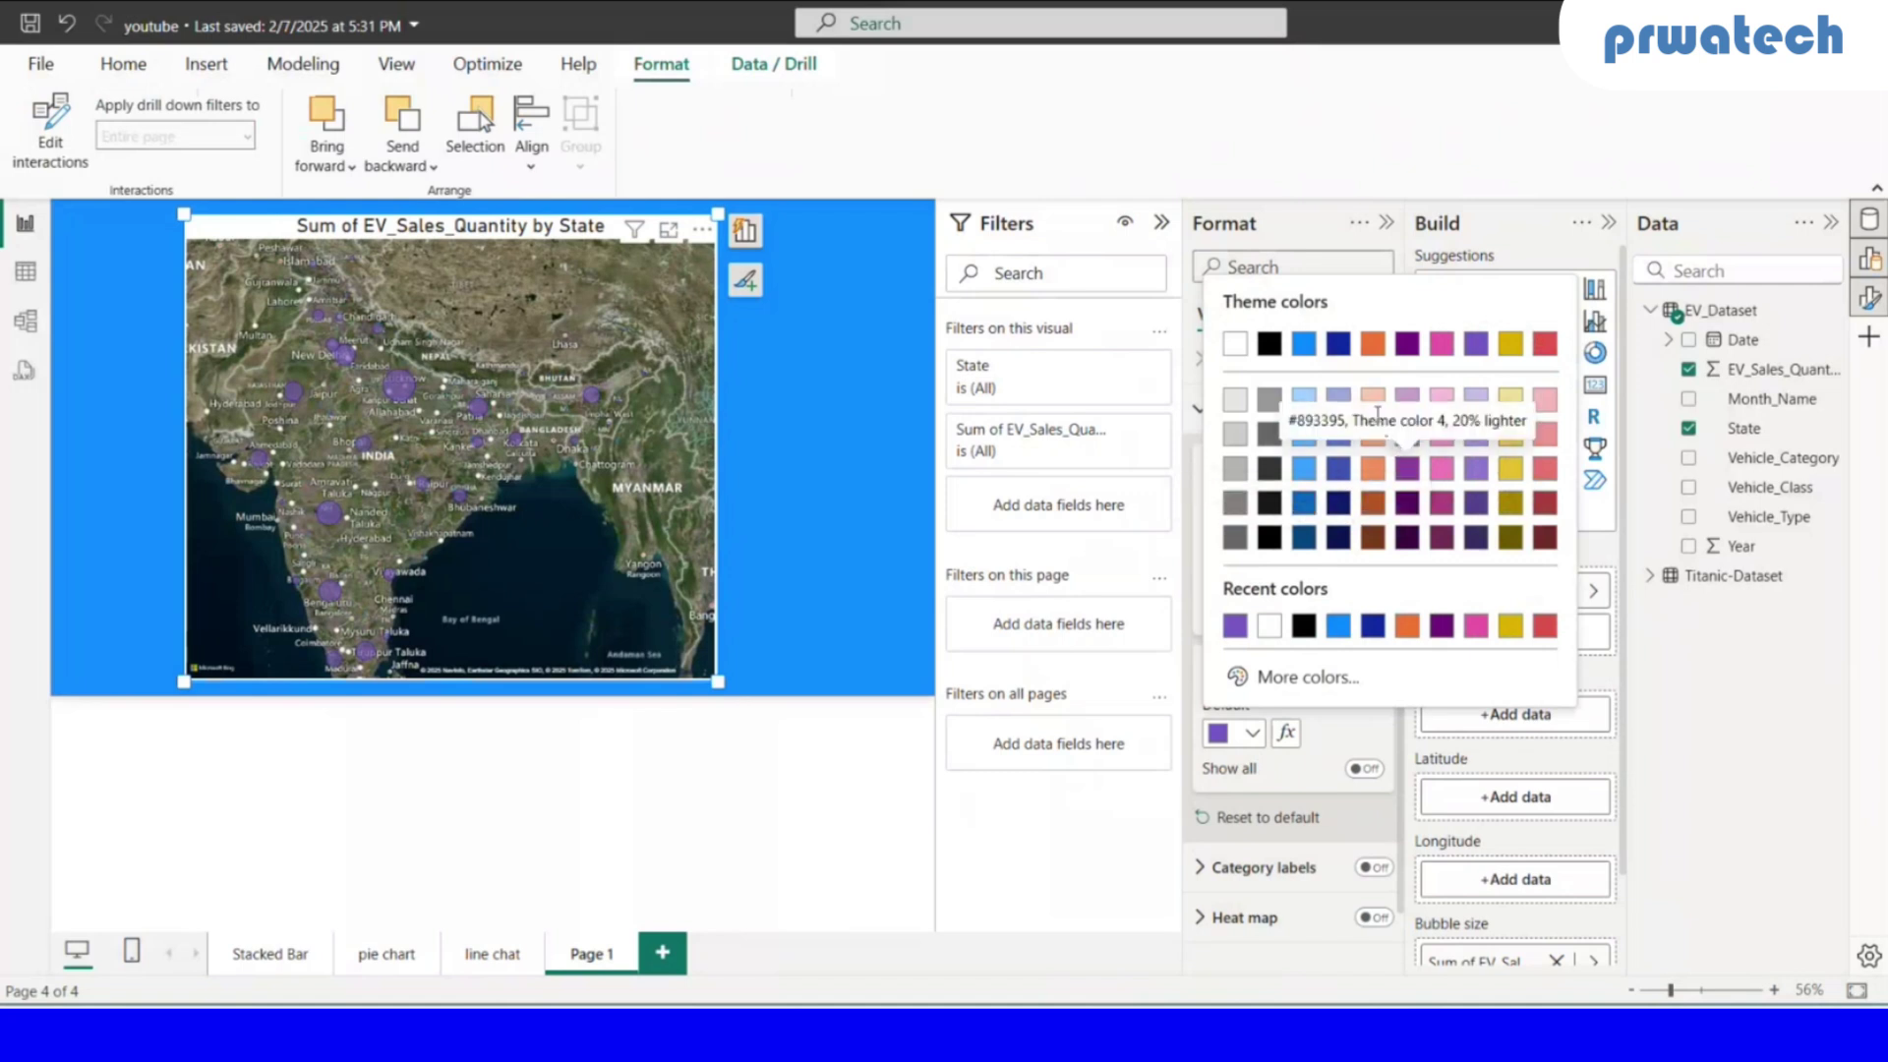
pyautogui.click(1373, 394)
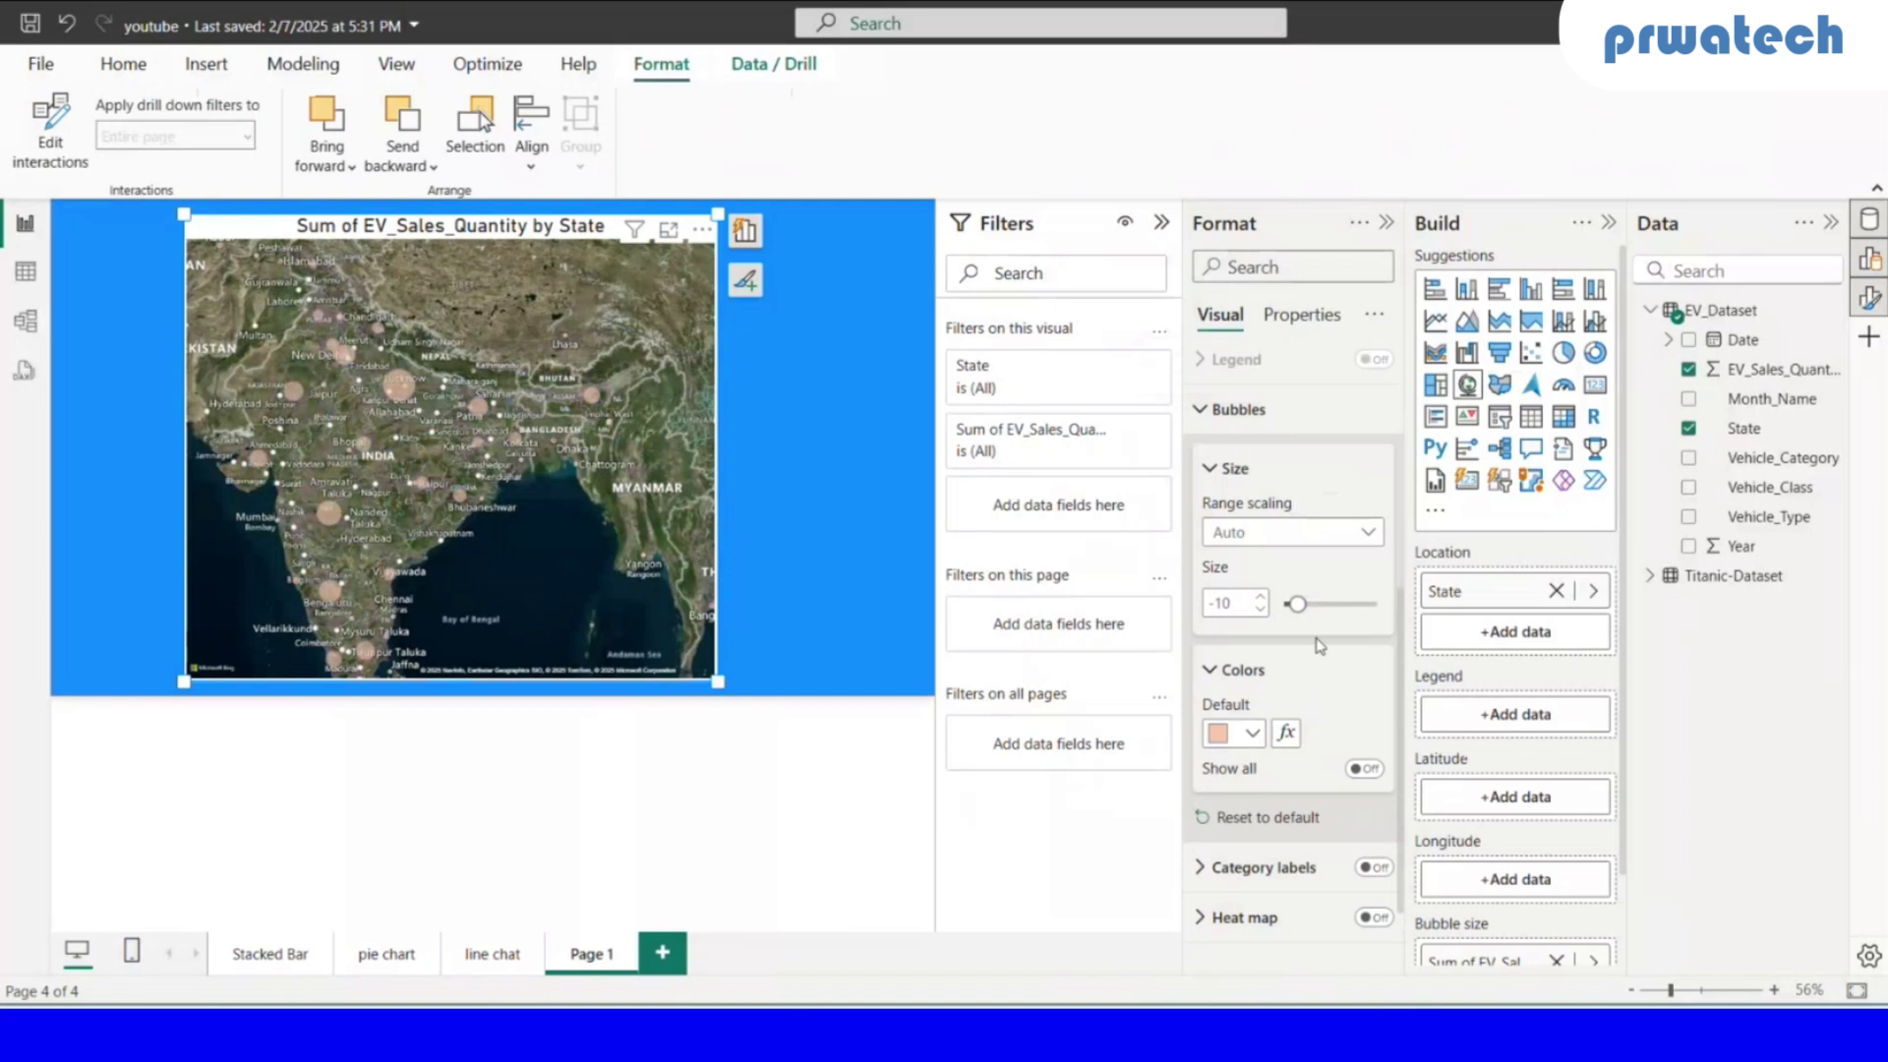
pyautogui.hotkey('ctrl', 'z')
pyautogui.scroll(-1, 1271, 534)
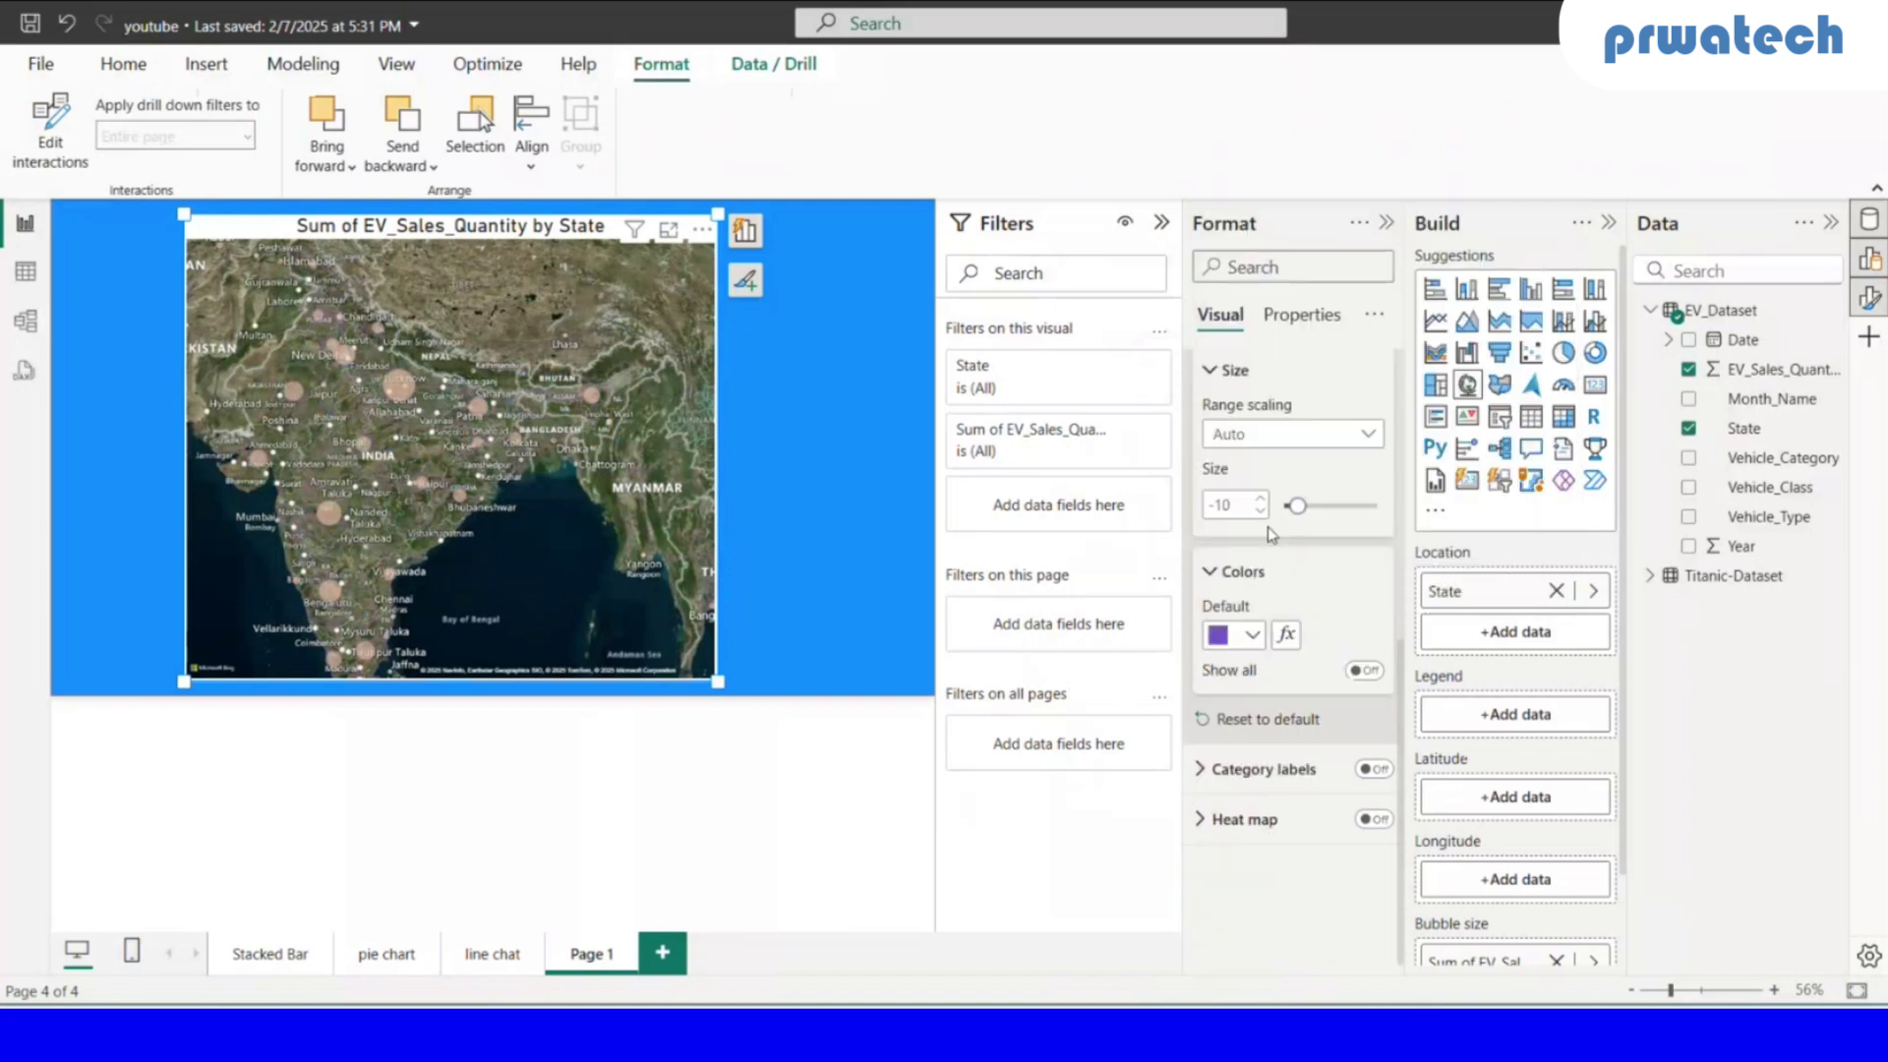
# - Change the page's canvas background color to light pink
pyautogui.click(843, 443)
pyautogui.rightClick(843, 444)
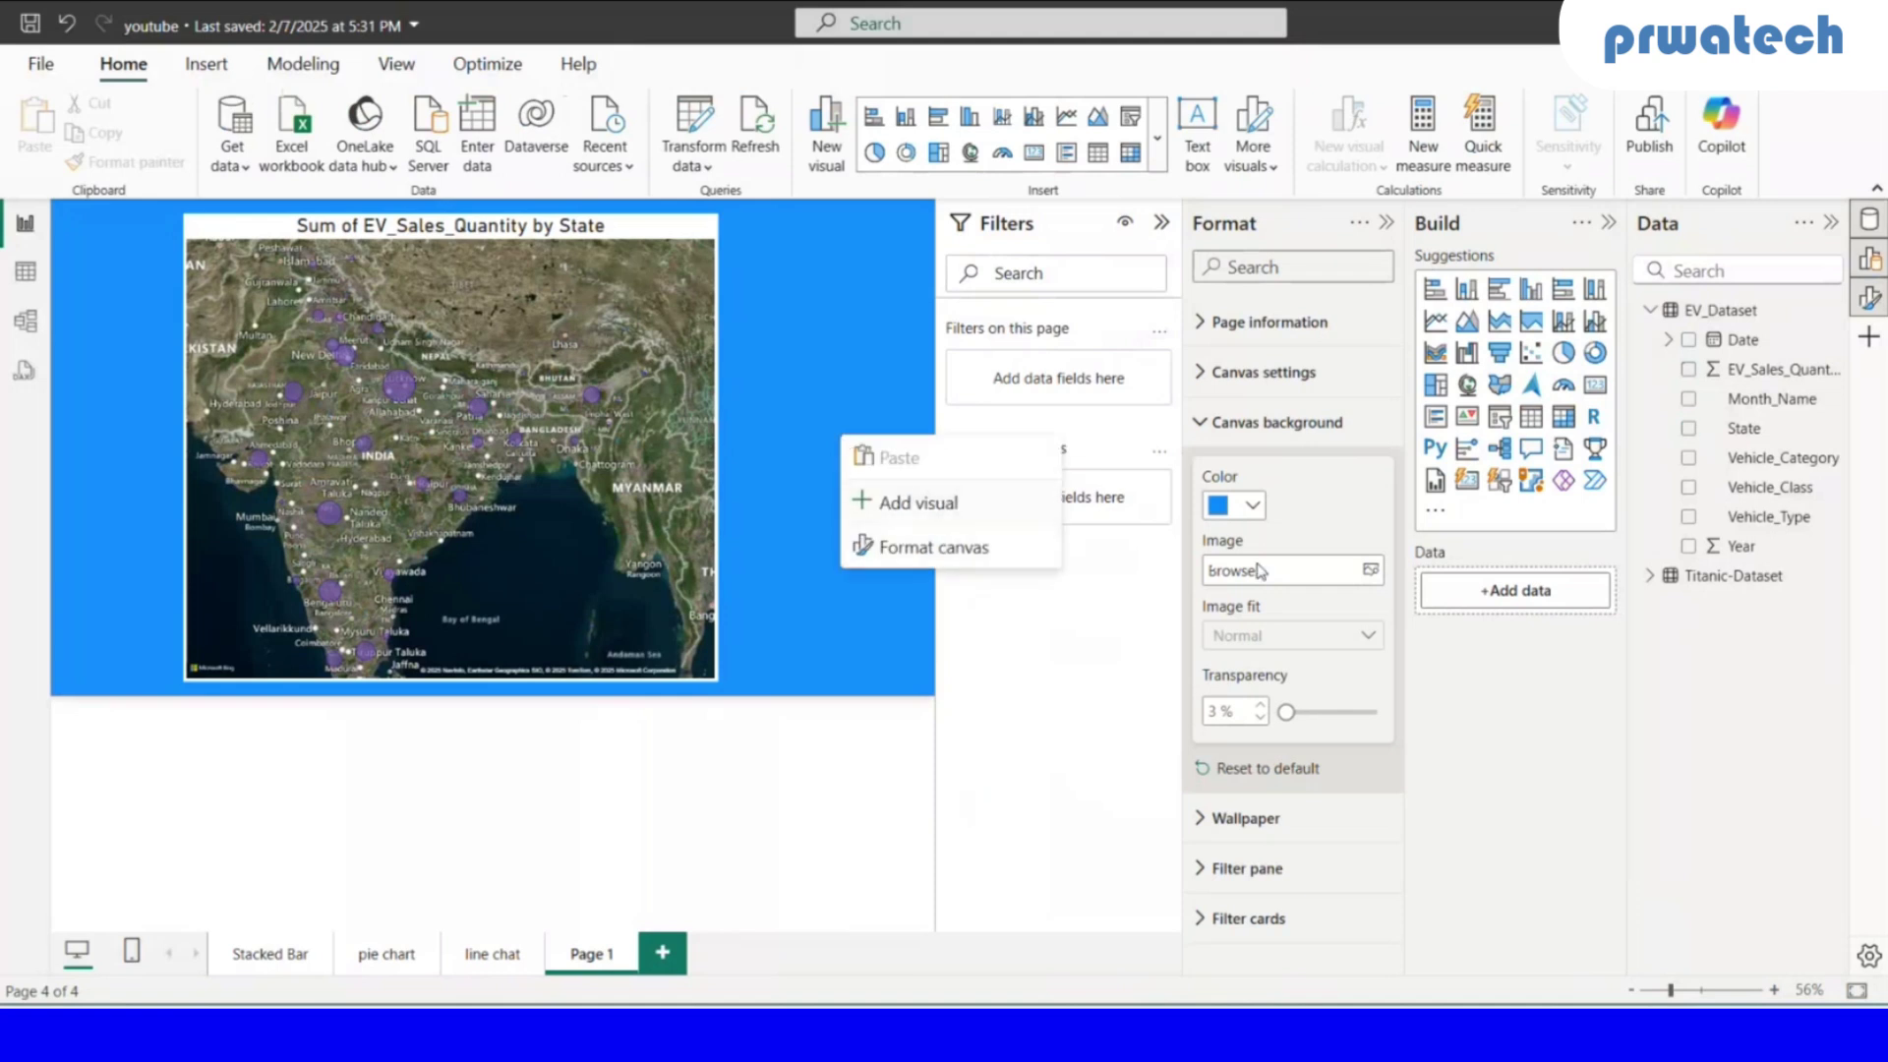
pyautogui.click(992, 548)
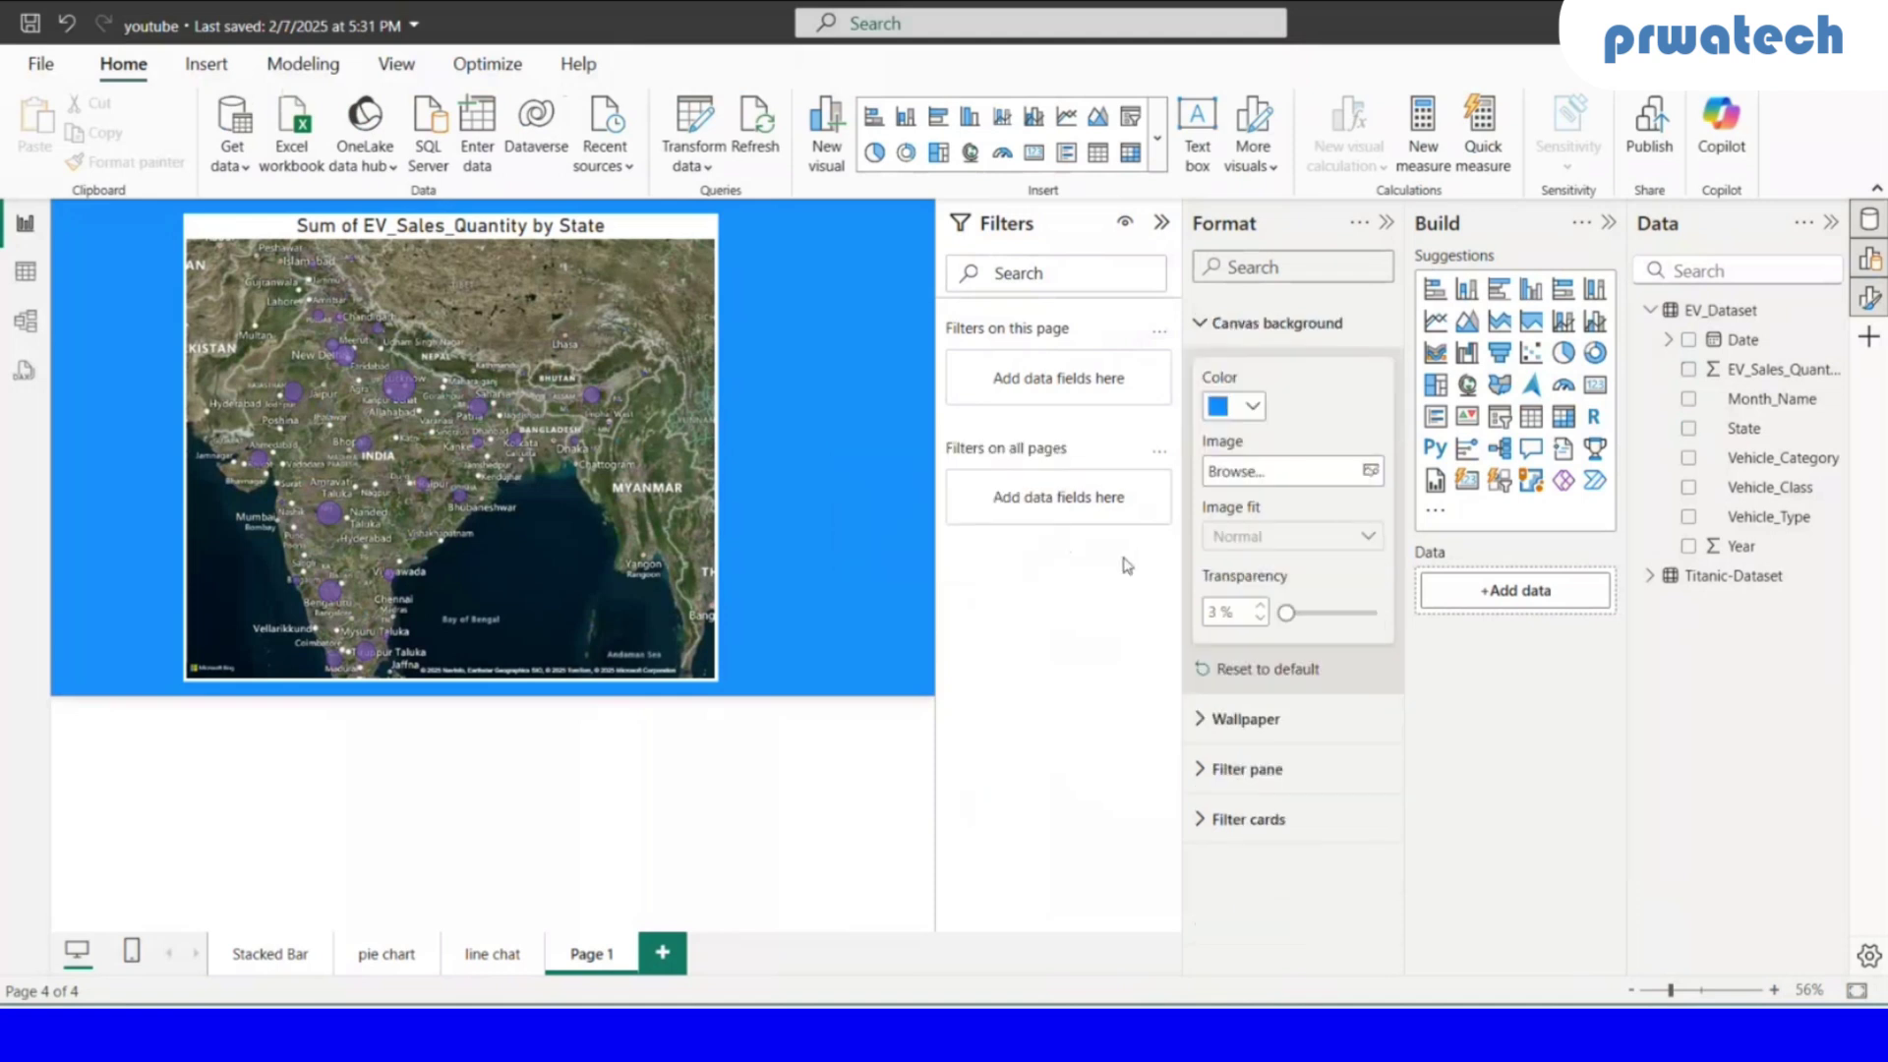
pyautogui.click(1226, 411)
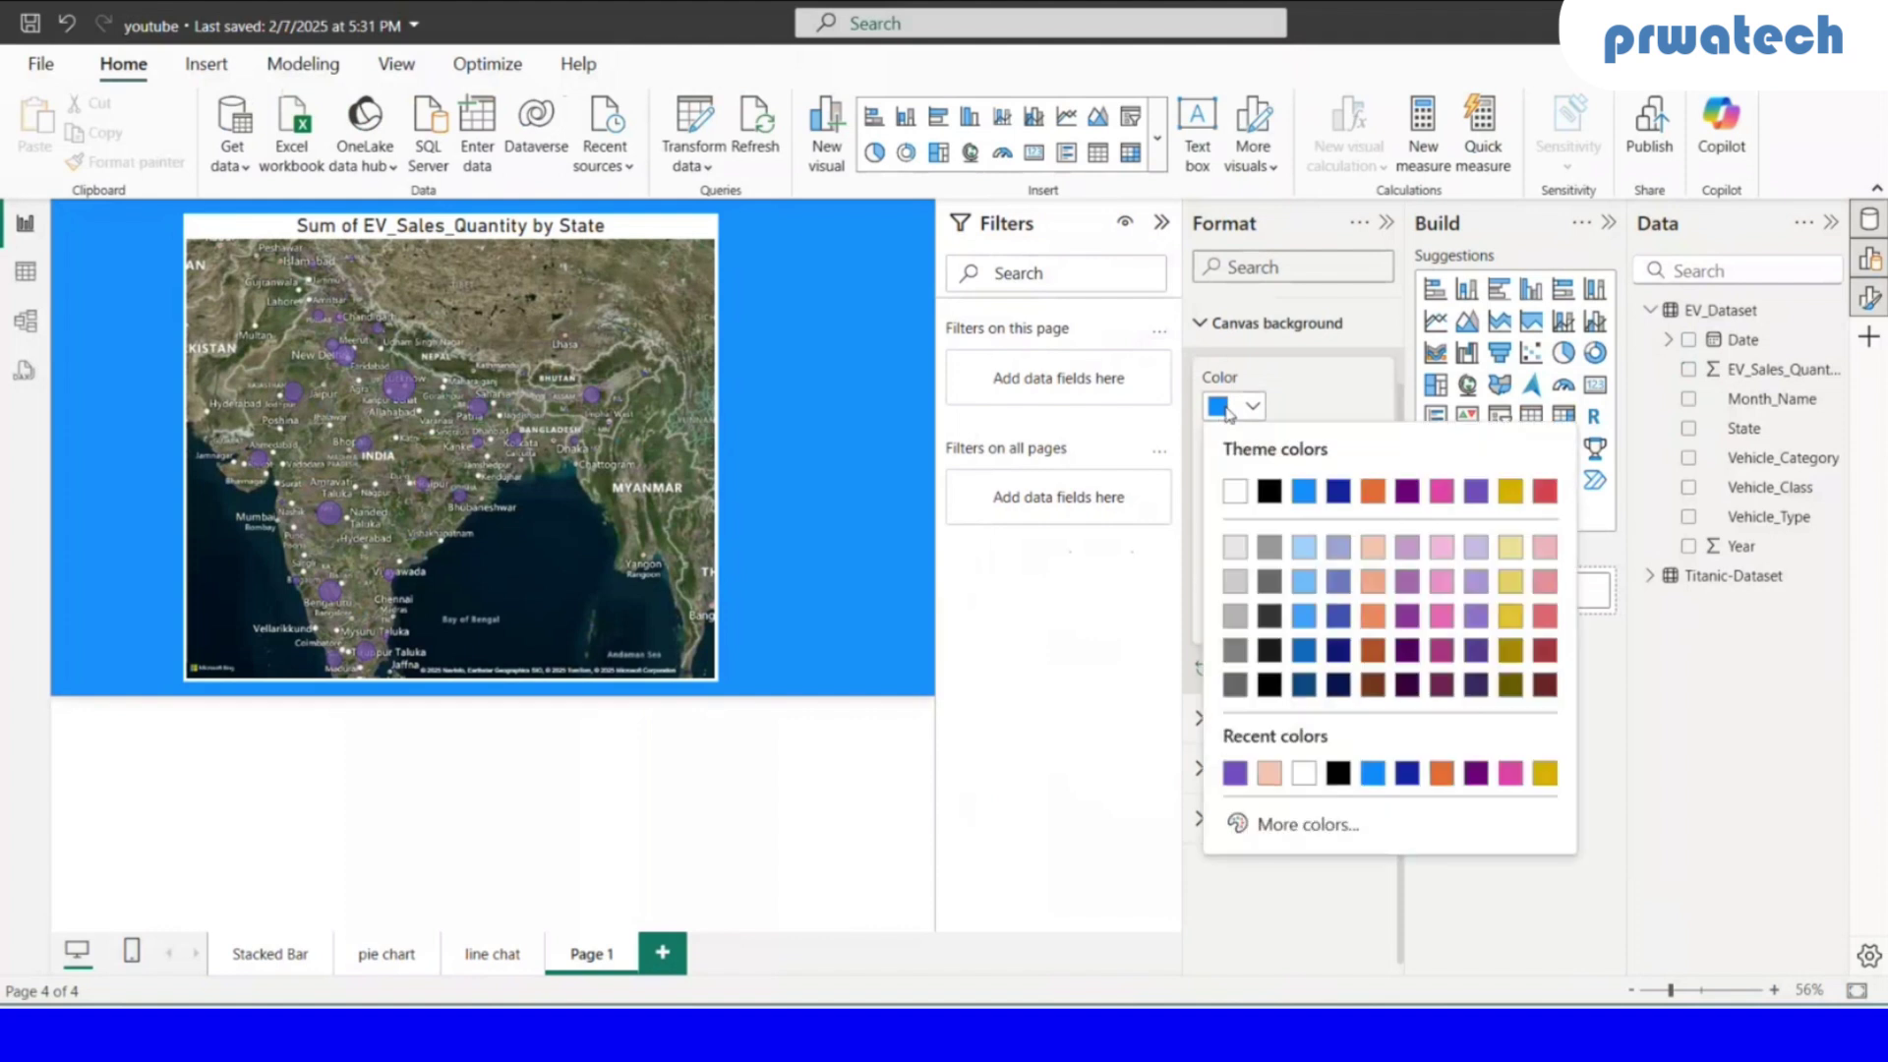
pyautogui.click(1442, 546)
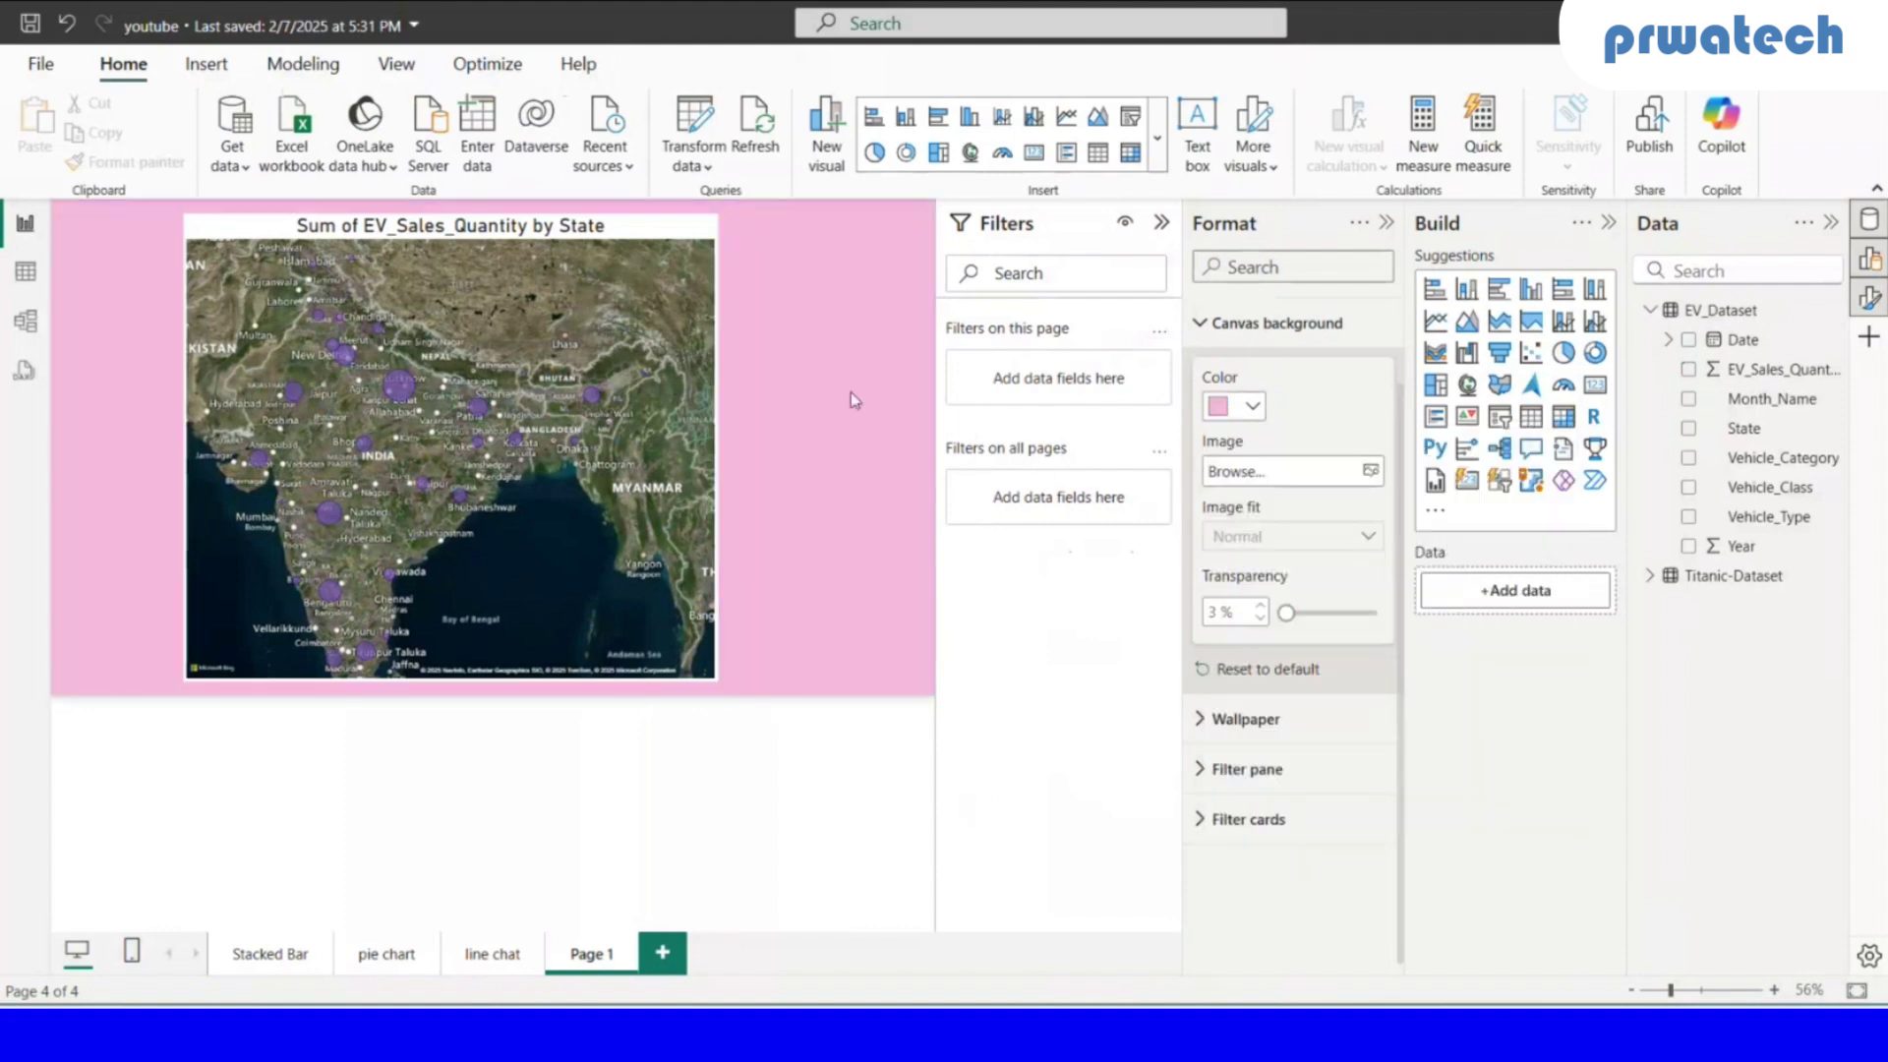